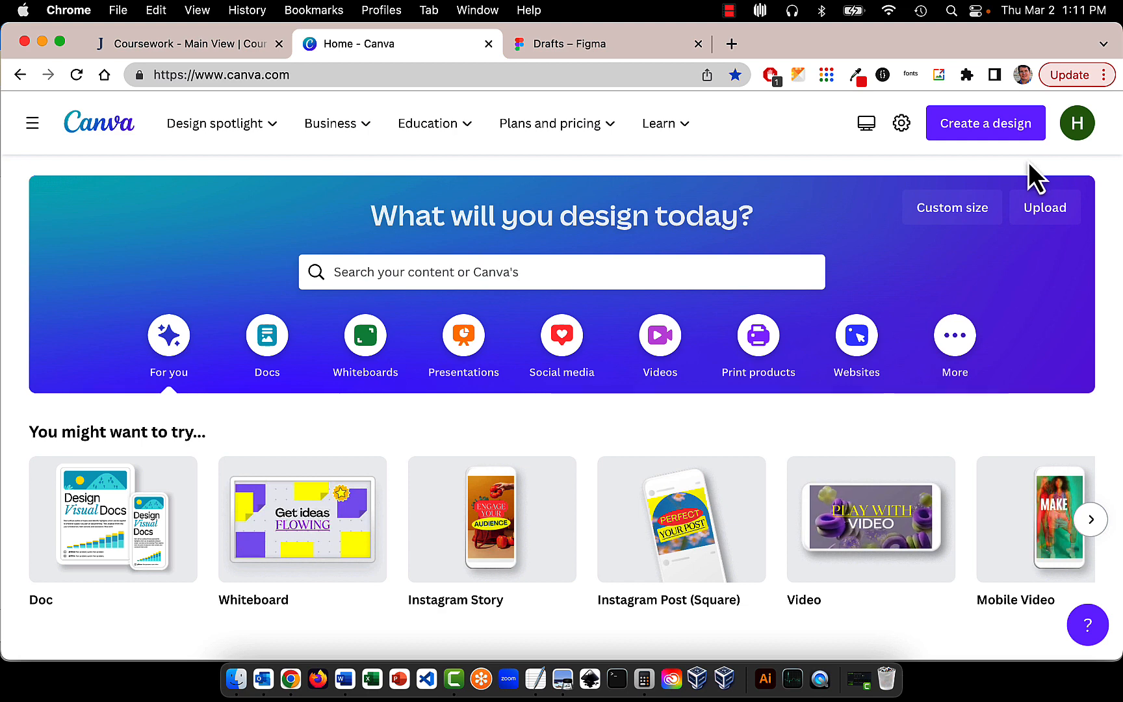
- Sign out of the Canva account and dismiss the Google sign-in suggestion
click(1079, 128)
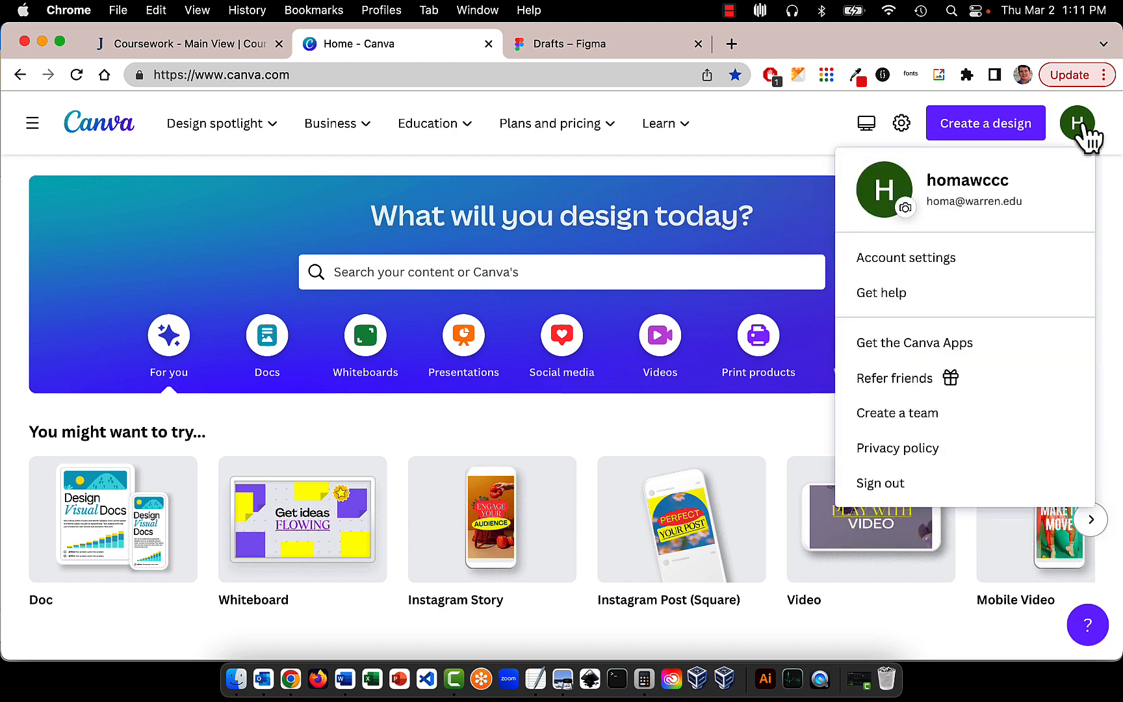
click(885, 483)
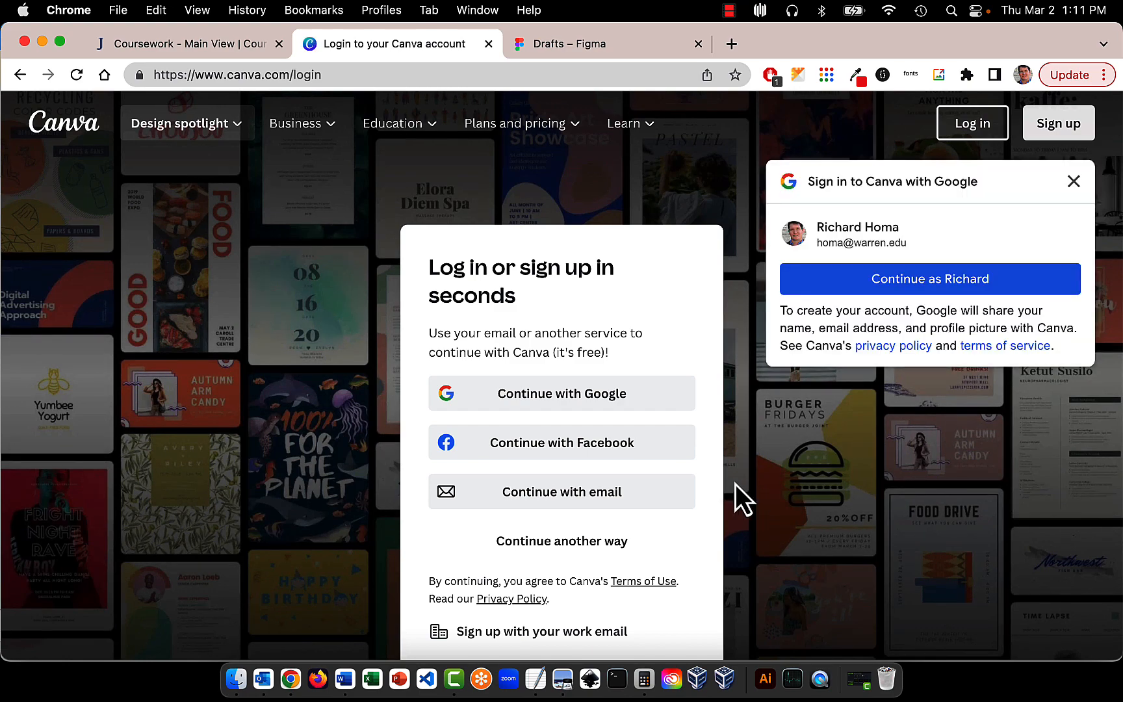
click(1074, 182)
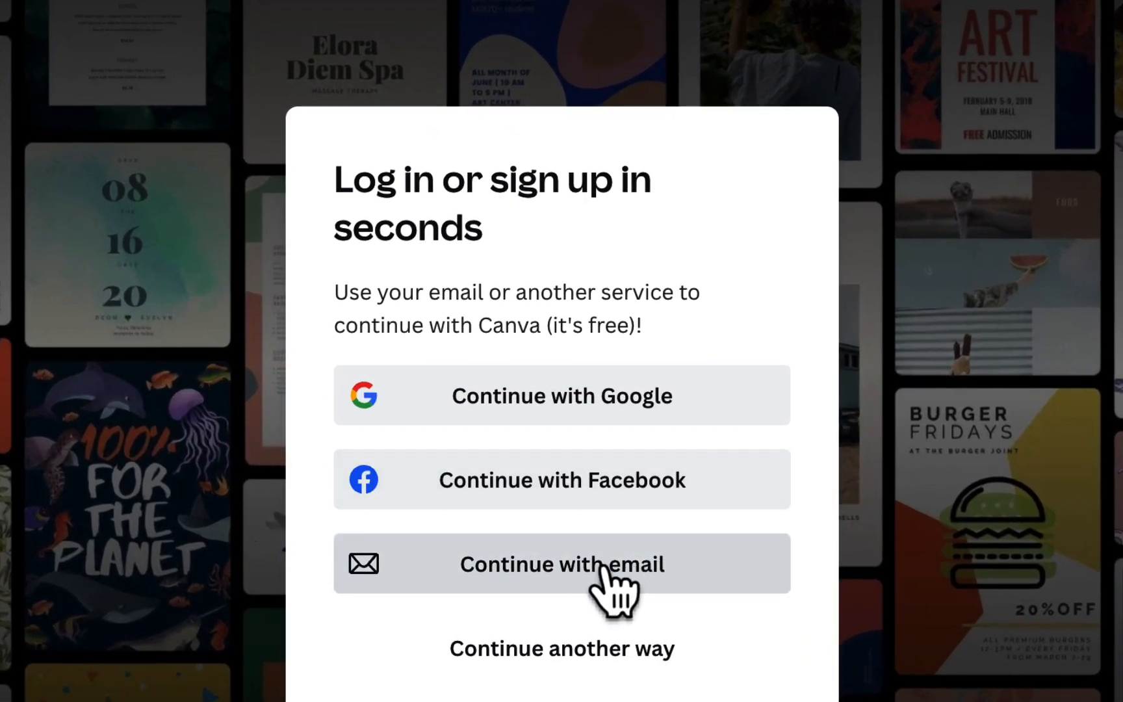
- Log back in with email, entering the account's email address to request a login code
click(605, 571)
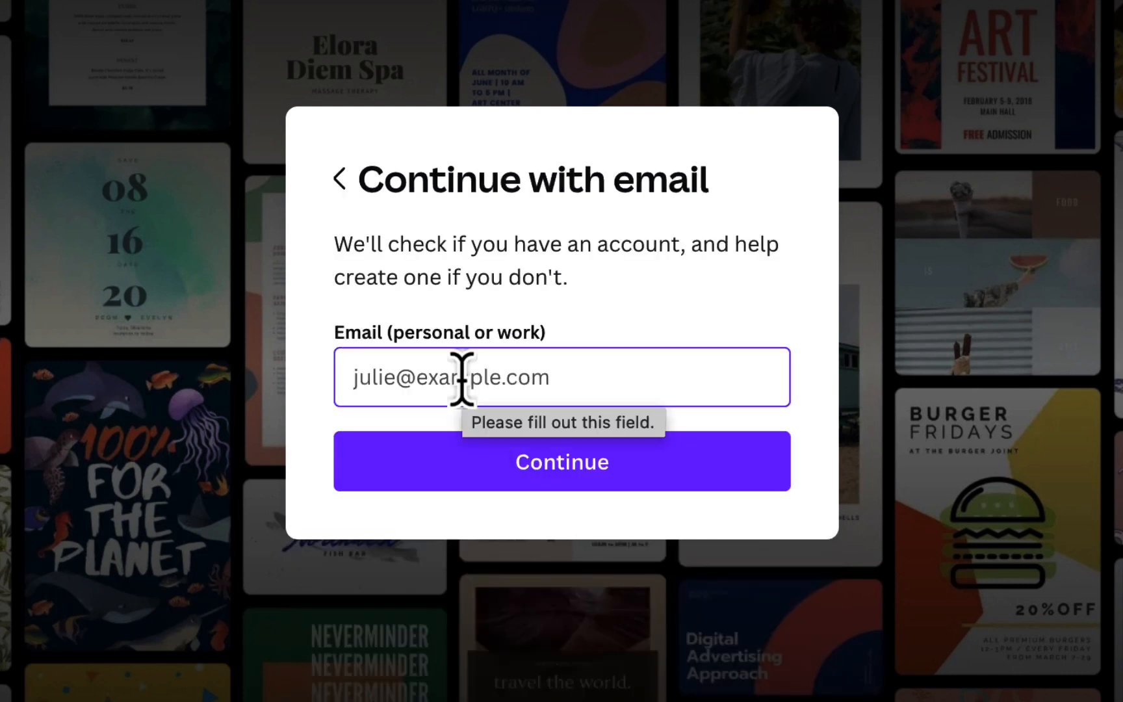
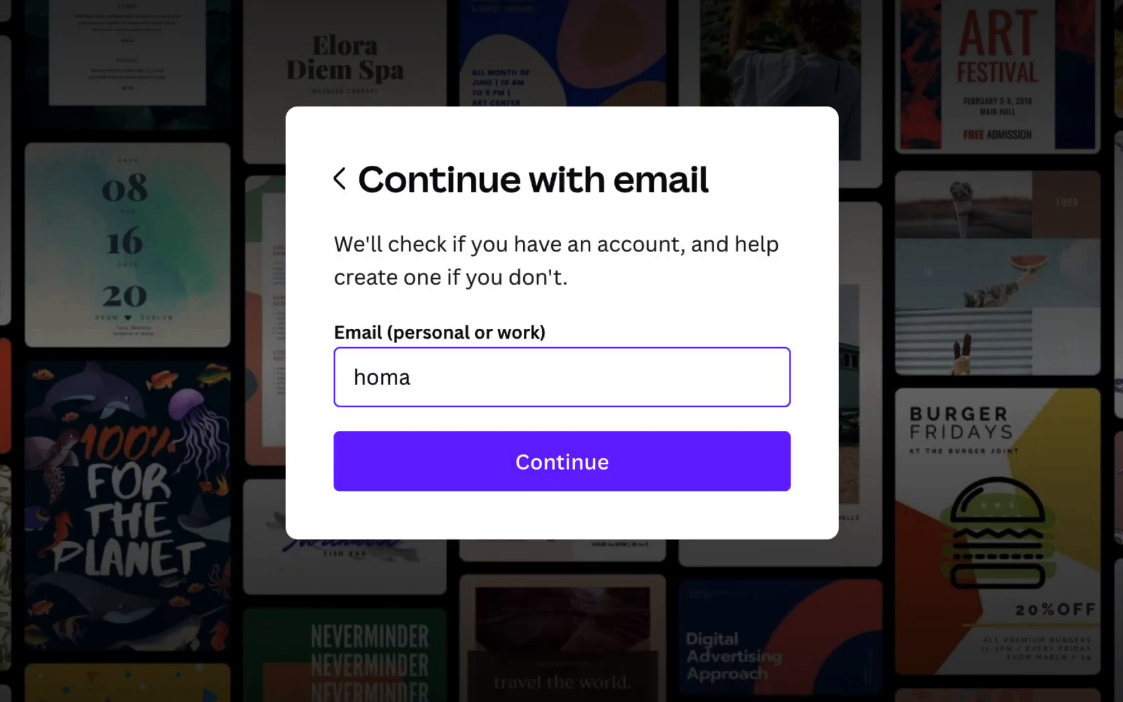
click(556, 461)
click(559, 464)
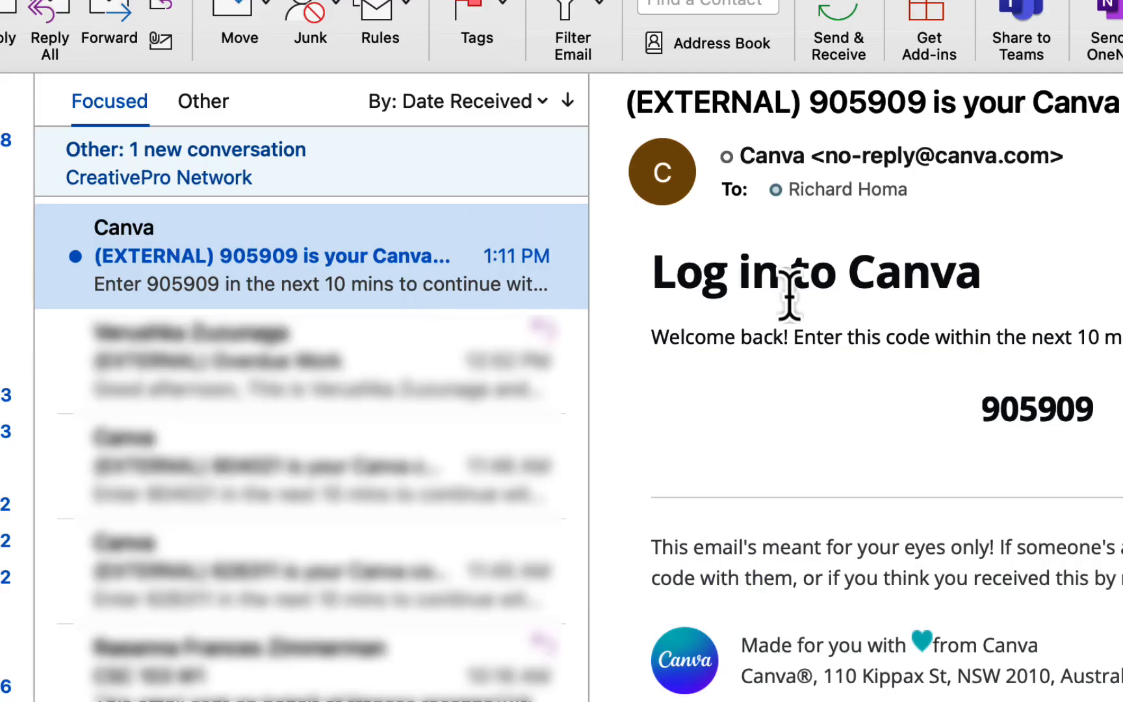
- Select and copy the login code in Canva's verification email in Outlook
drag(983, 408, 1094, 408)
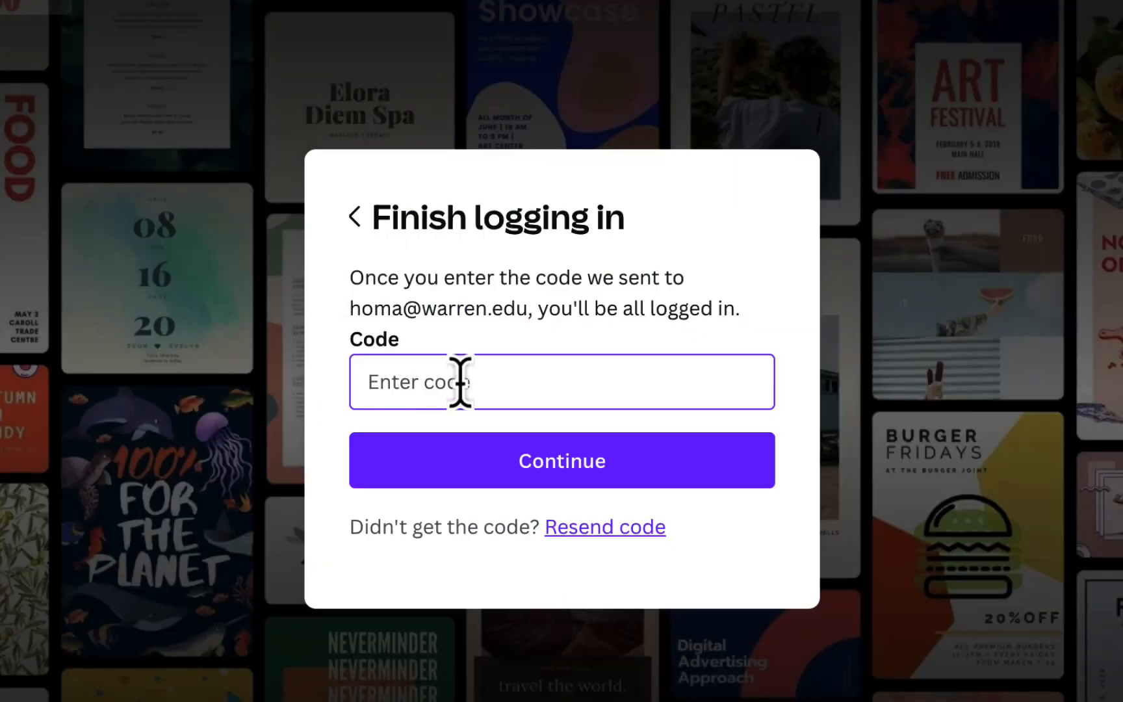
- Paste the emailed code to finish logging in, then go to Account settings
click(570, 463)
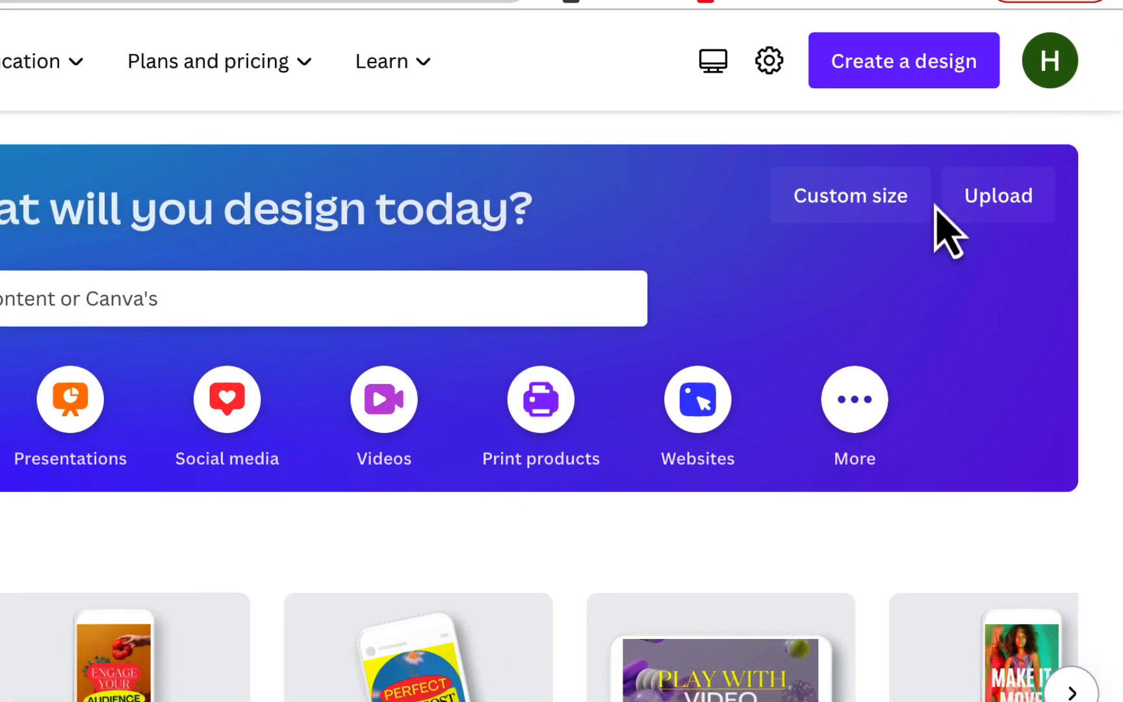
click(1057, 59)
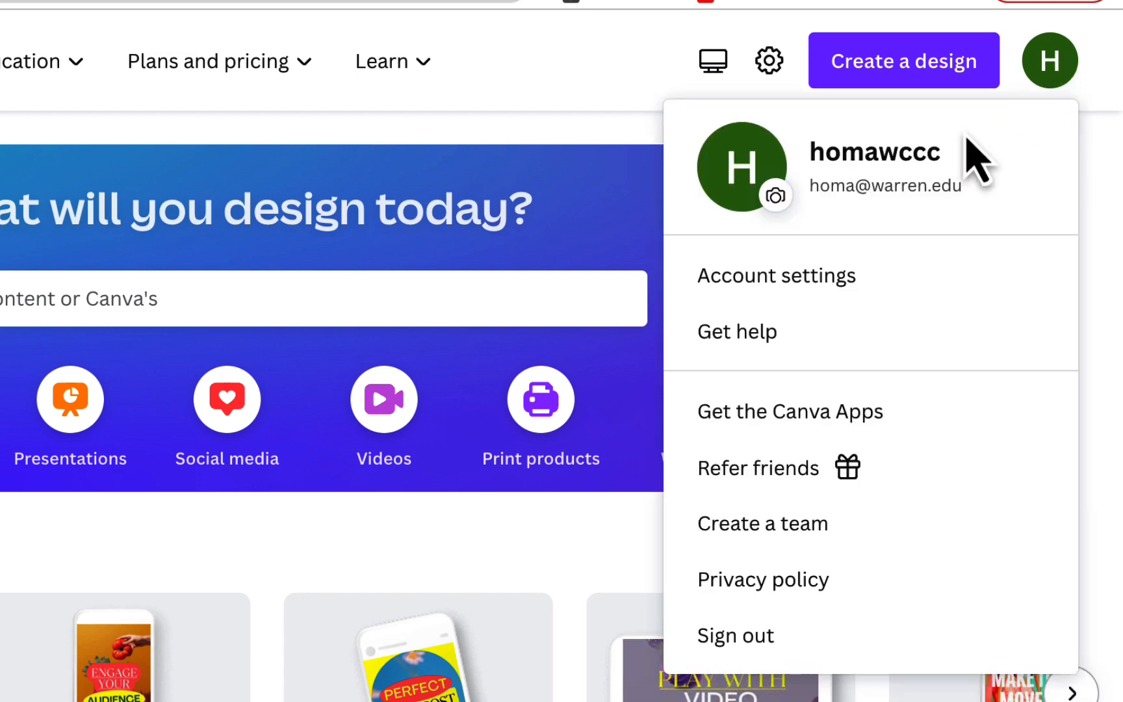
click(792, 277)
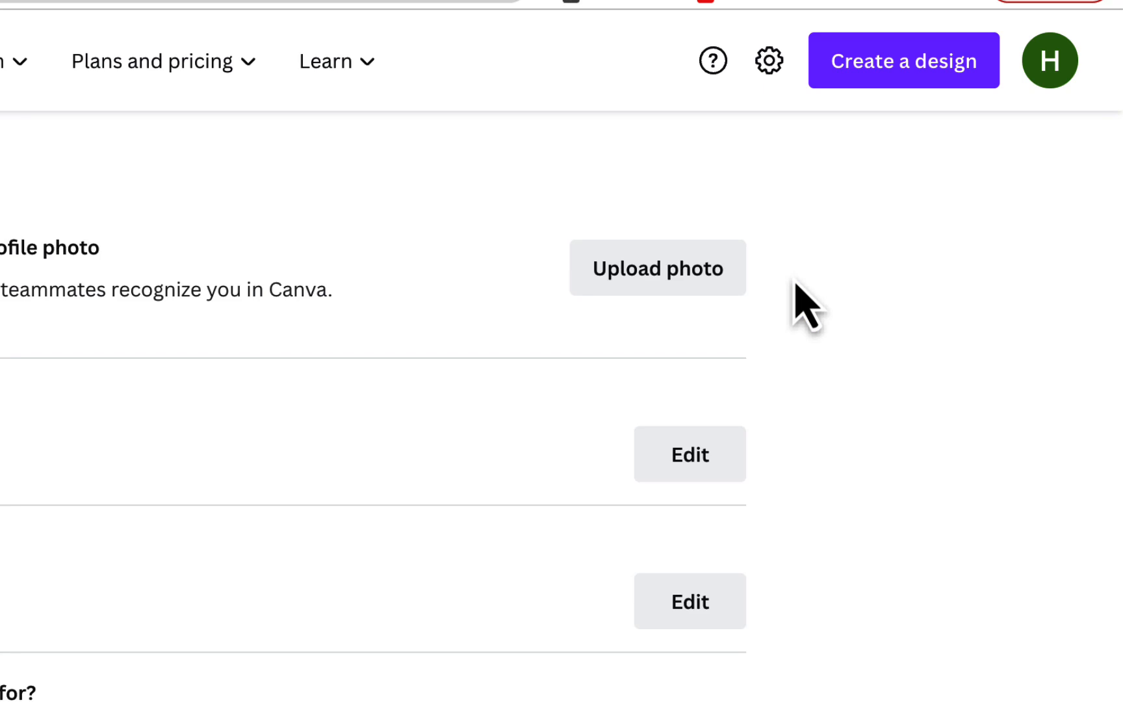
- Look over the Login & security settings, then return to Your account
click(158, 316)
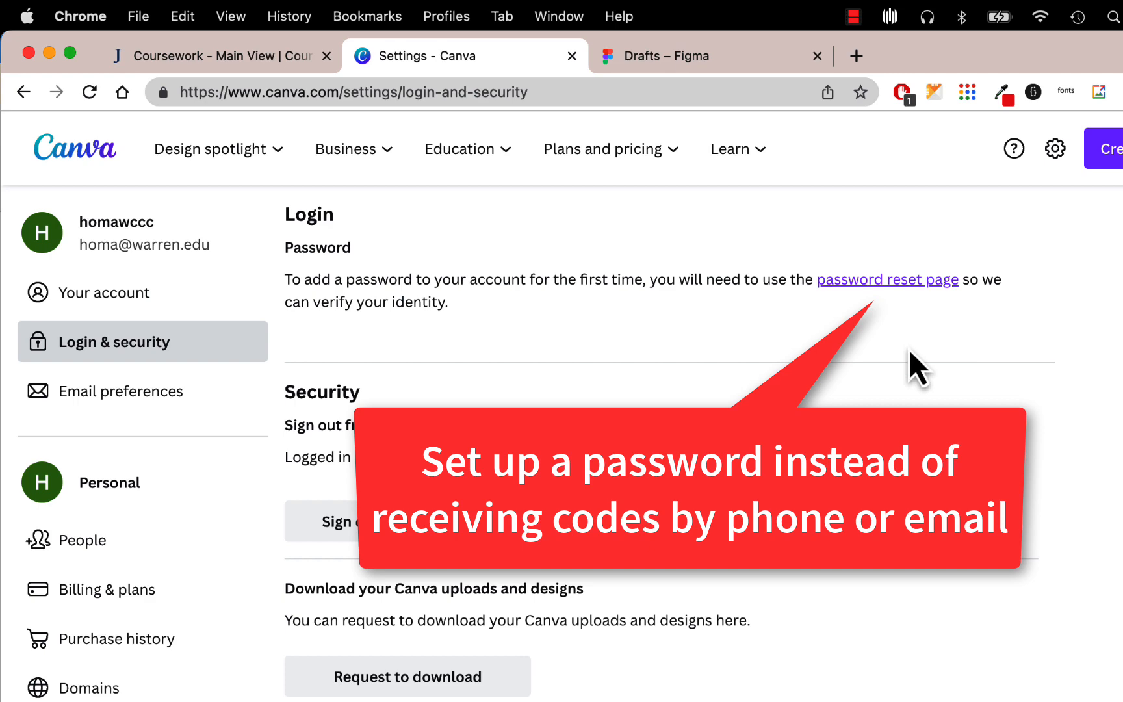
scroll(910, 348, down, 2)
scroll(909, 348, up, 2)
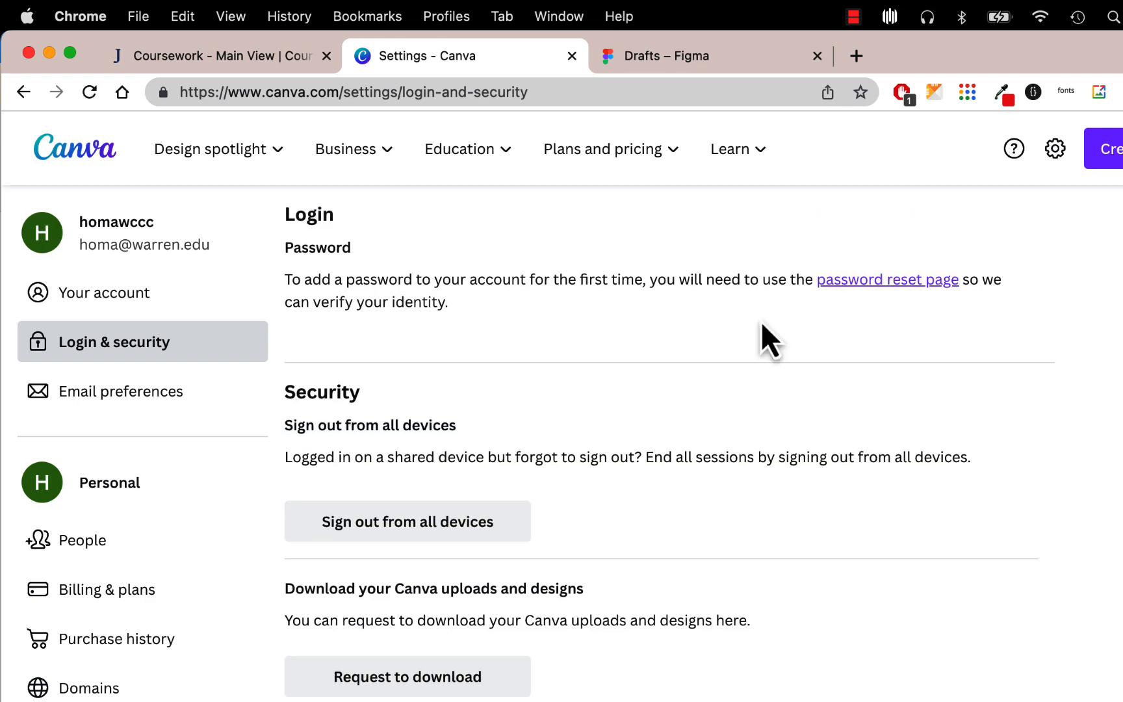
click(134, 298)
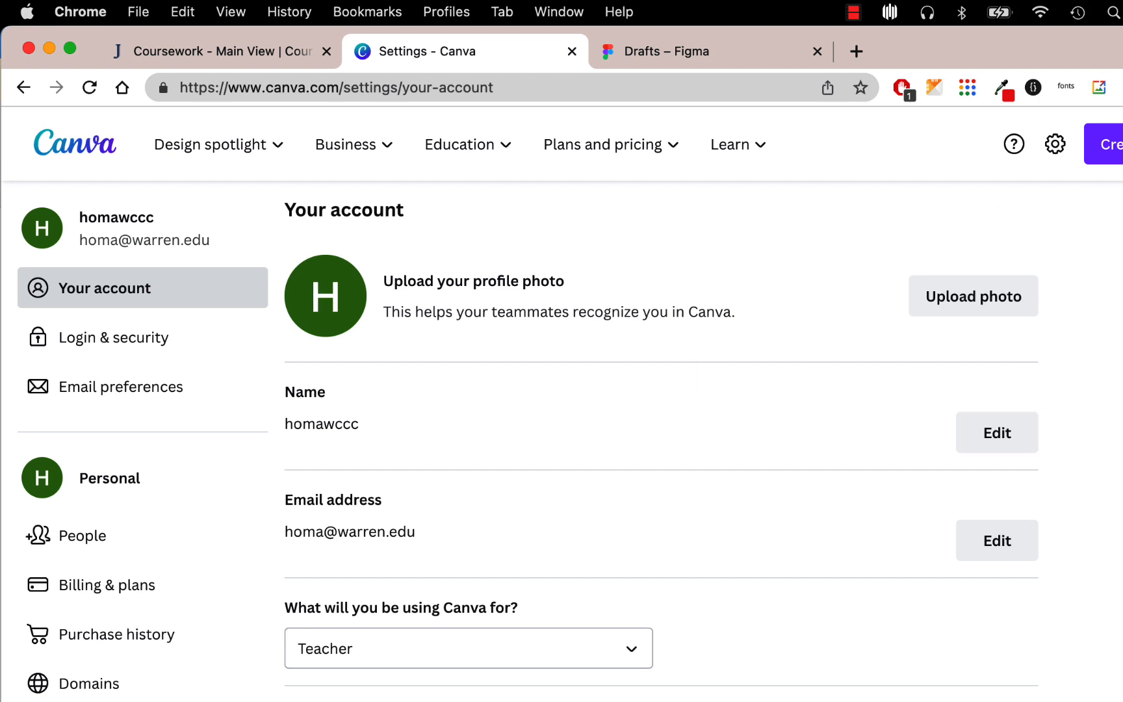
- Go from the Canva home page to Projects and scroll the recent designs list
click(78, 151)
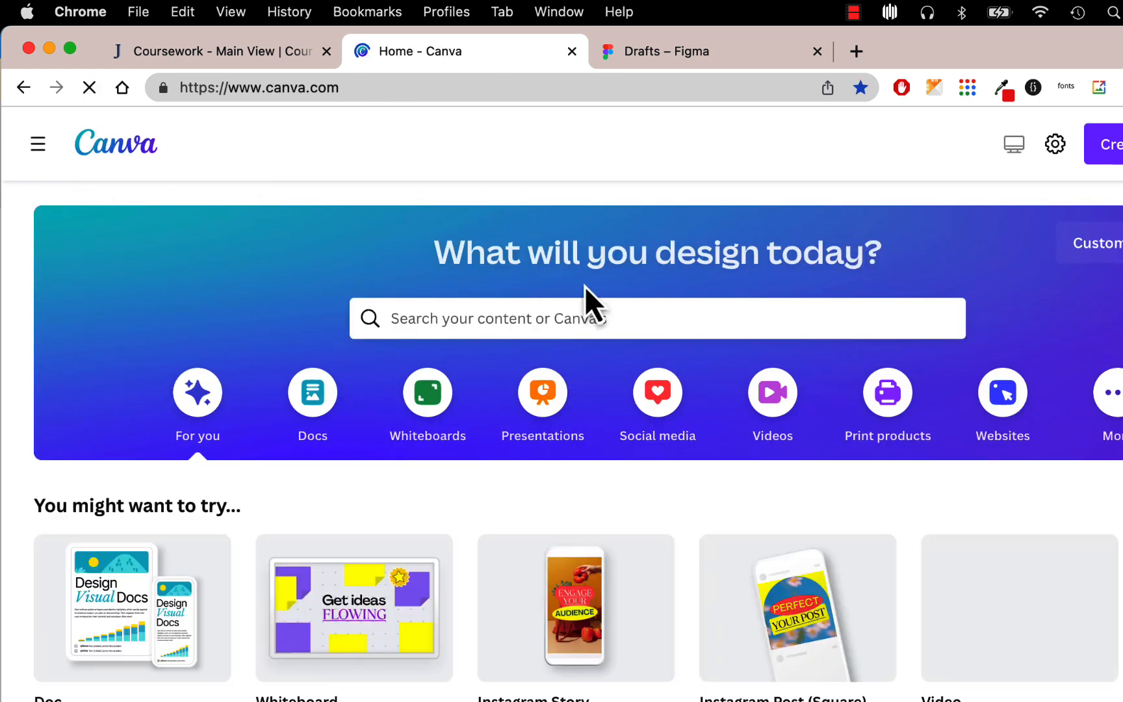
click(41, 159)
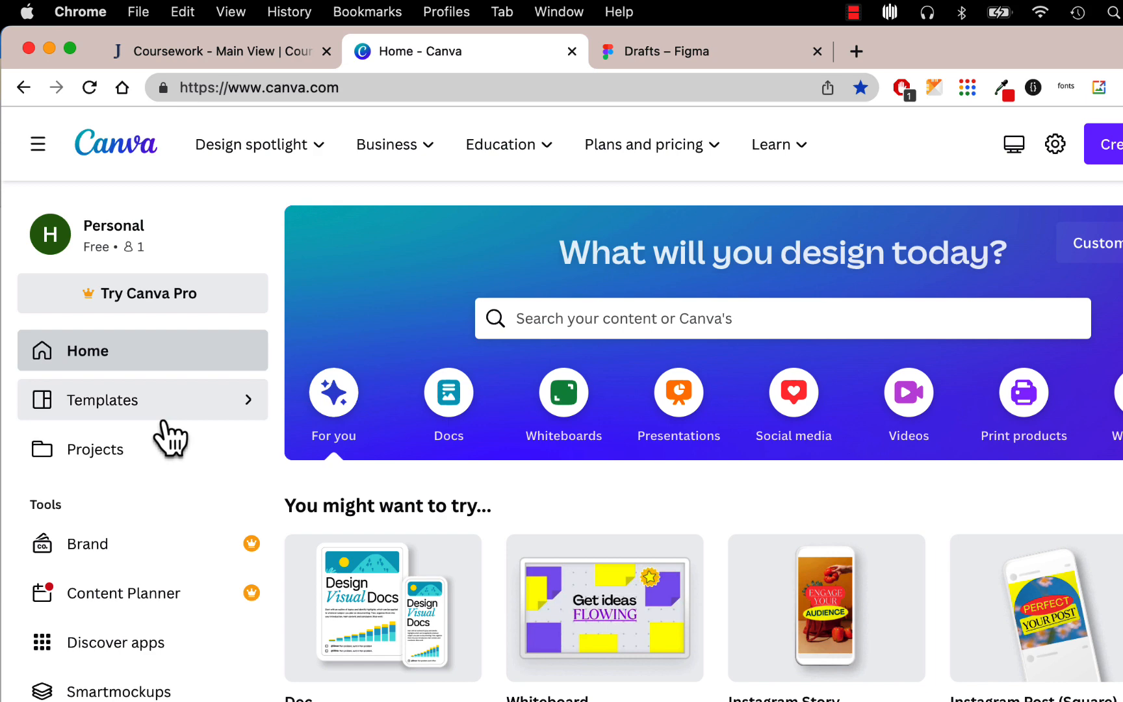
click(132, 450)
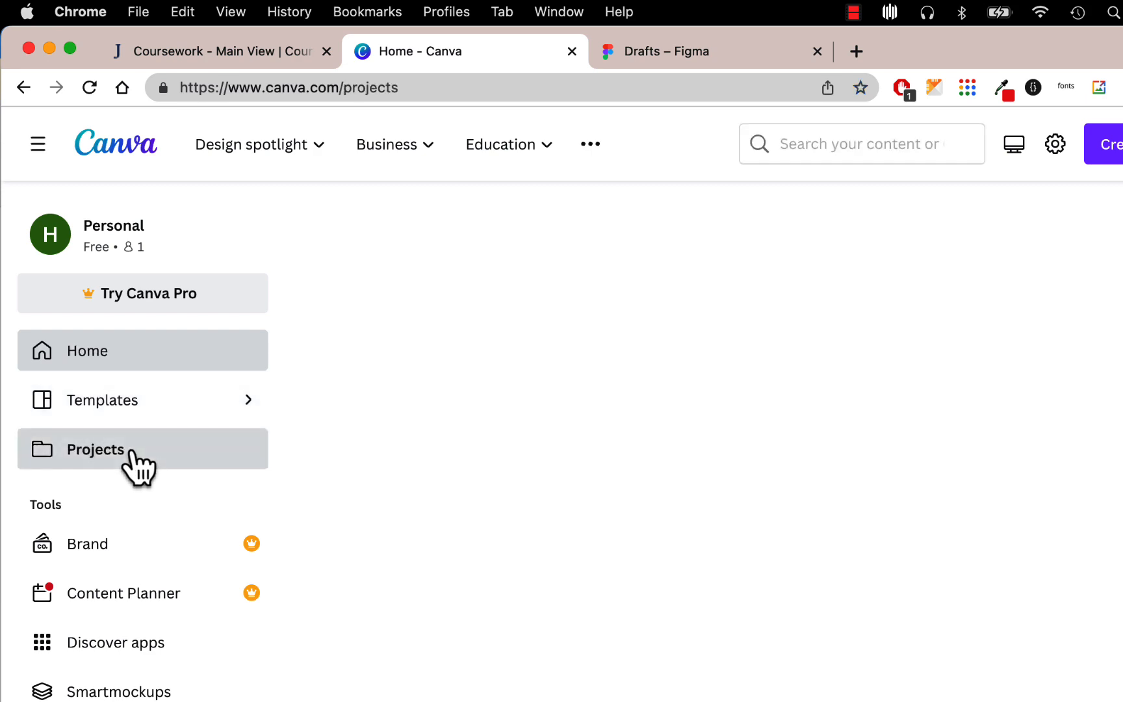
scroll(518, 372, down, 3)
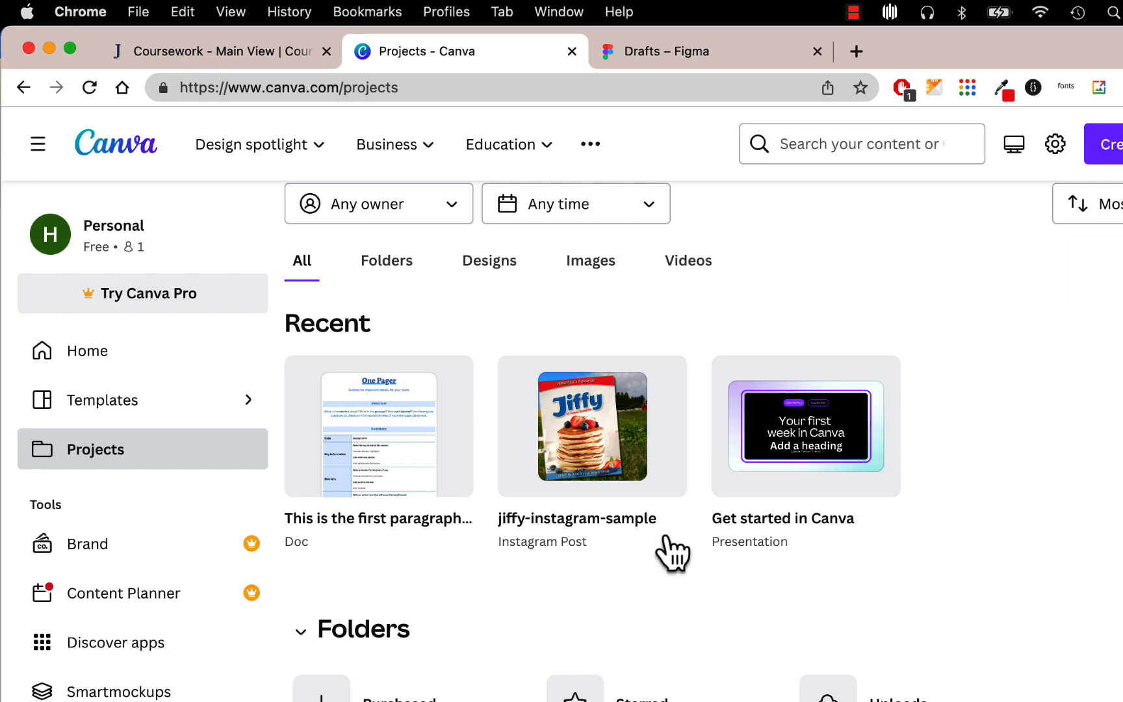
- Open jiffy-instagram-sample, collapse the side panel, scroll through its three pages and select Page 1
click(592, 420)
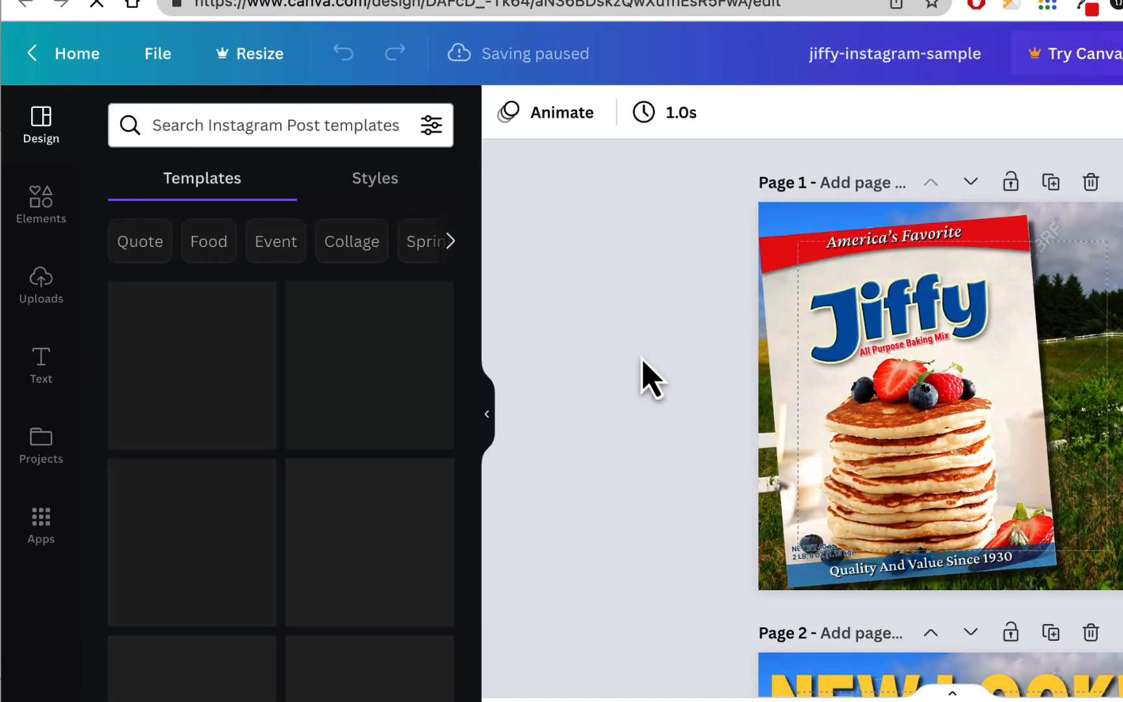
click(487, 414)
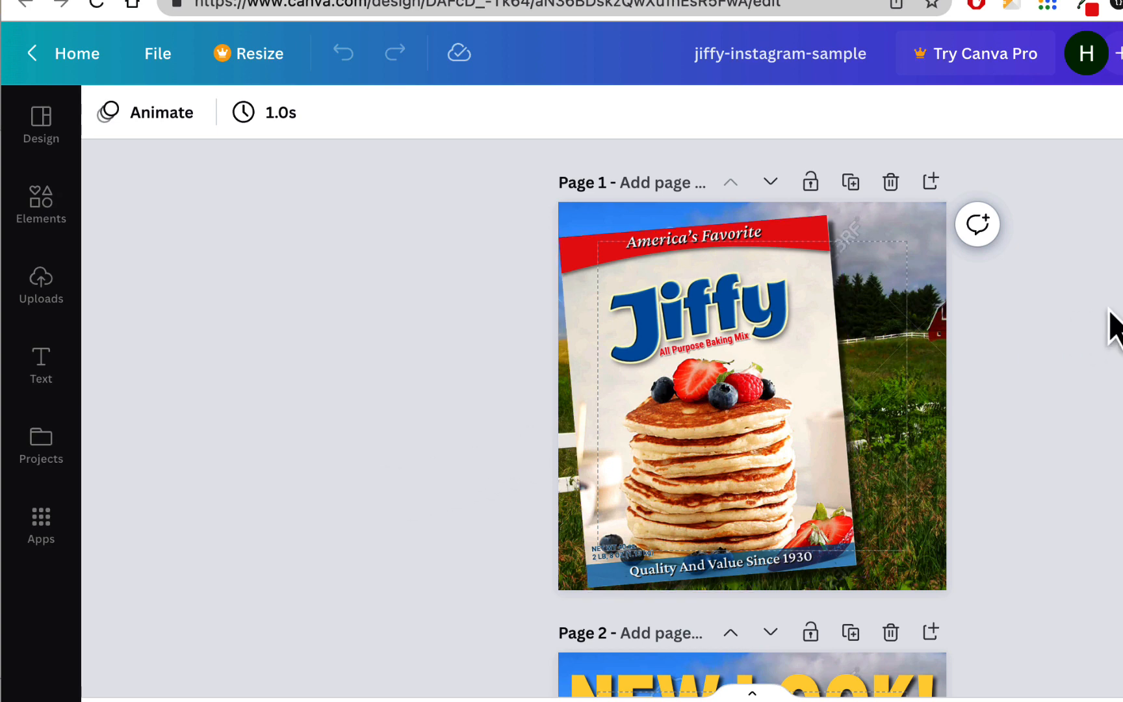
scroll(1048, 364, down, 5)
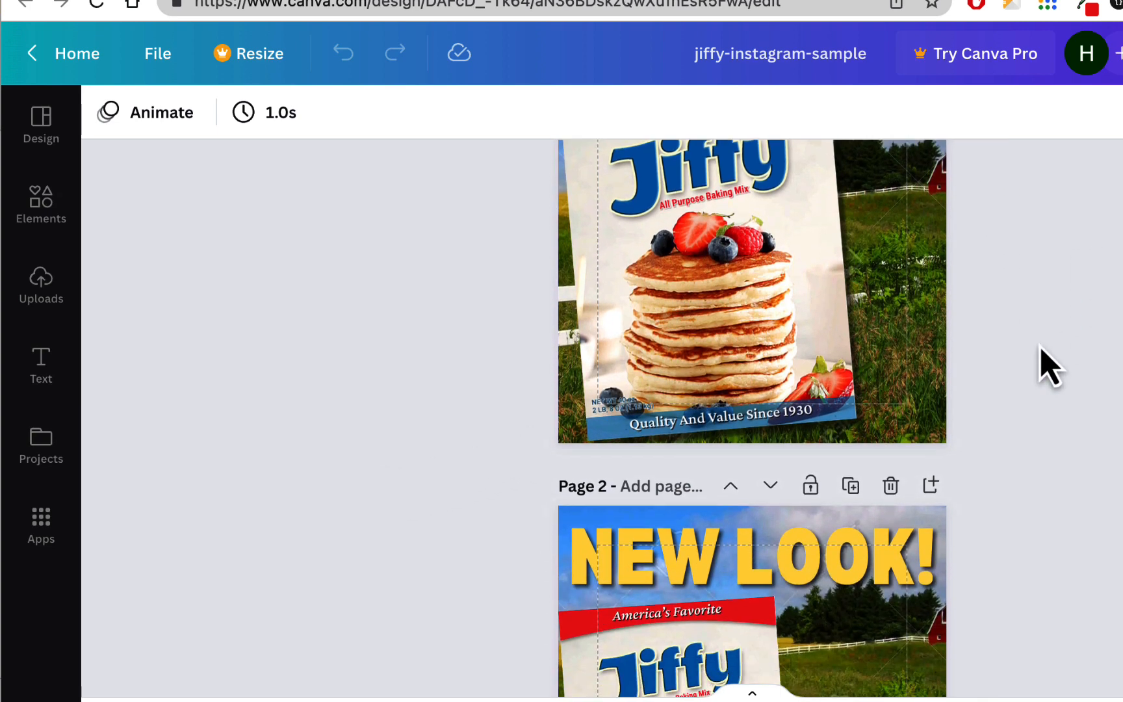
scroll(1048, 363, down, 5)
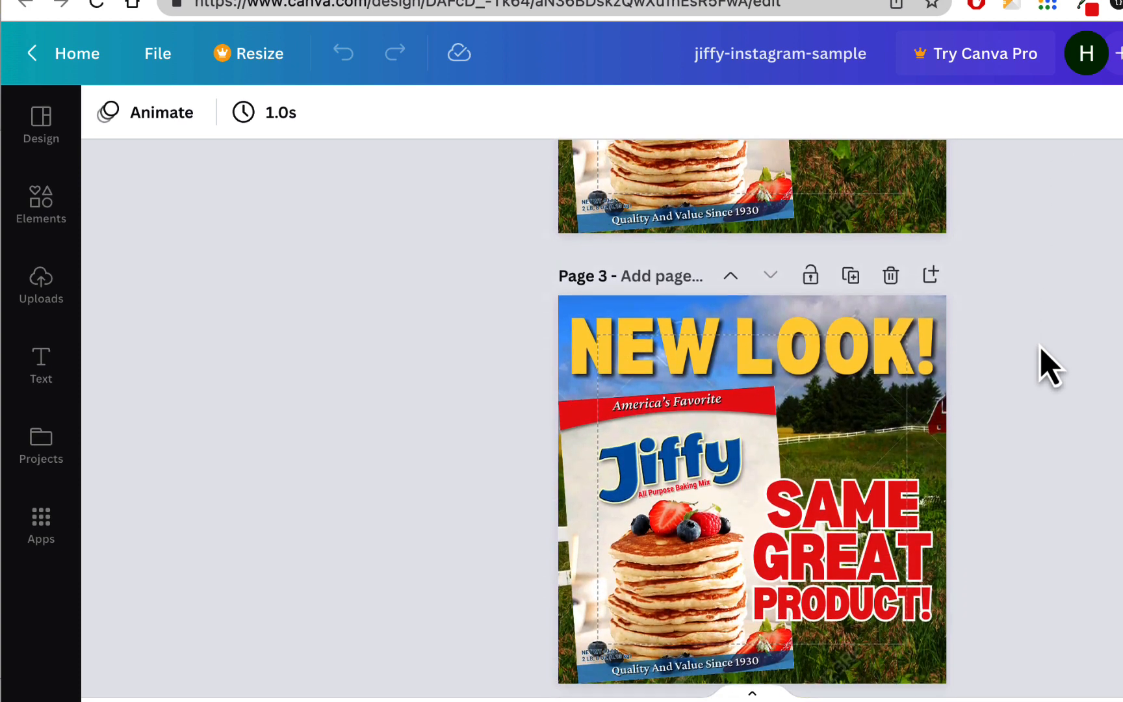
scroll(1048, 364, up, 10)
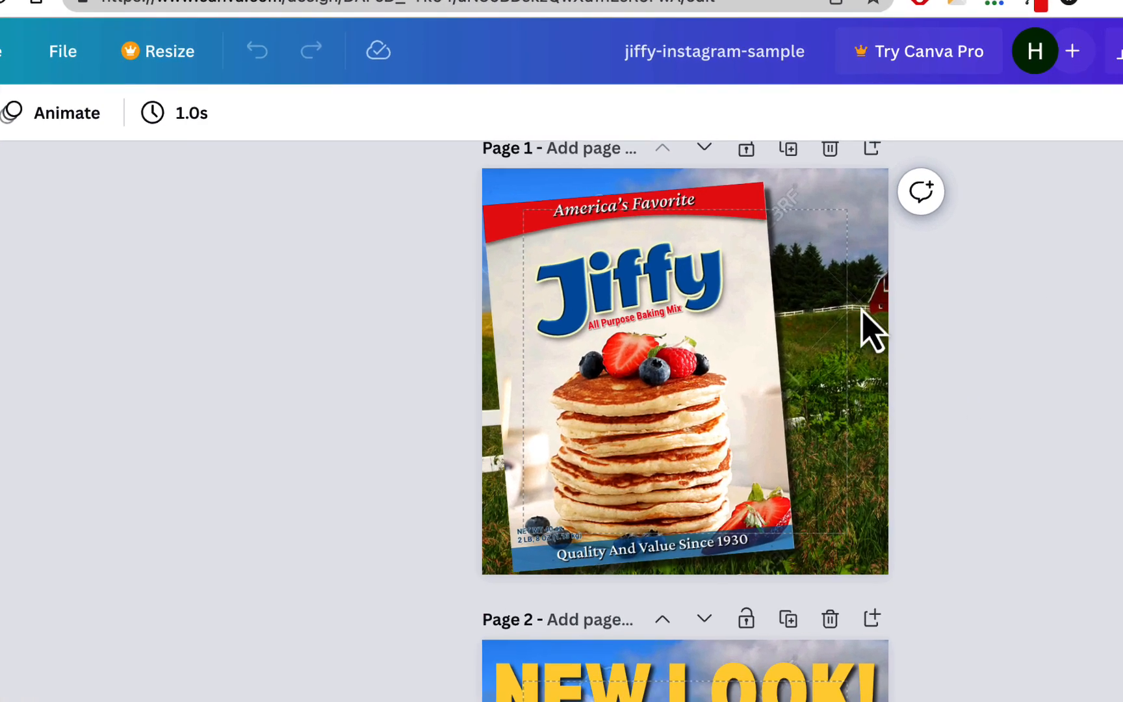
click(870, 217)
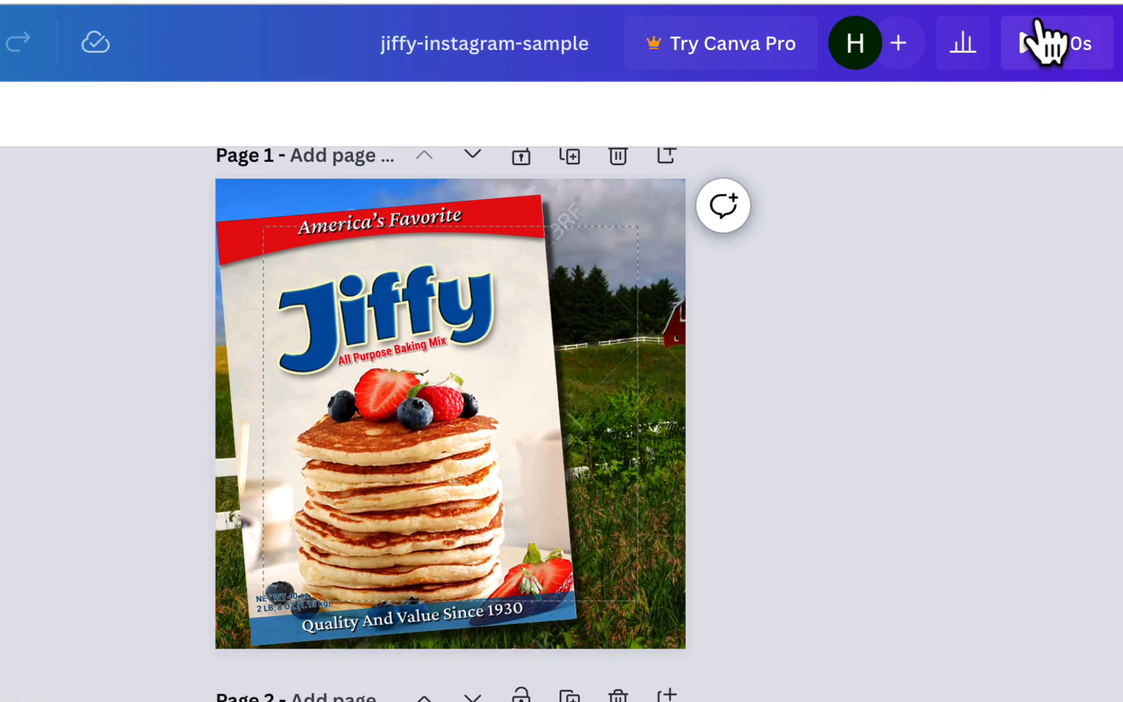
click(1035, 40)
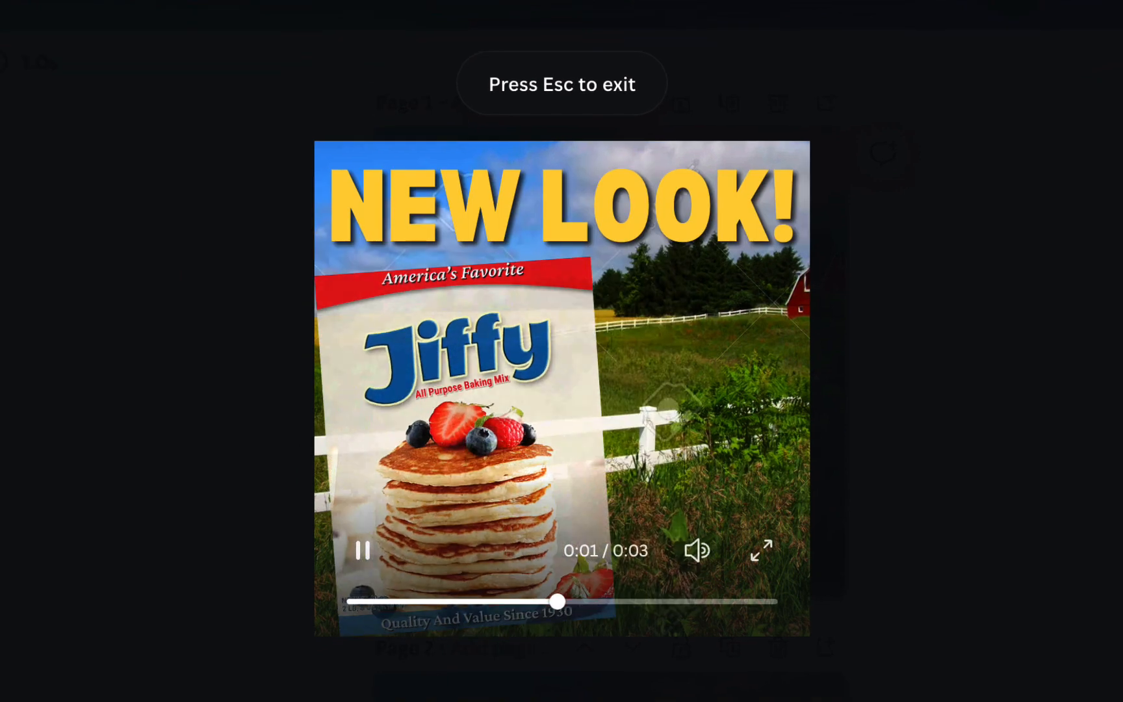
key(space)
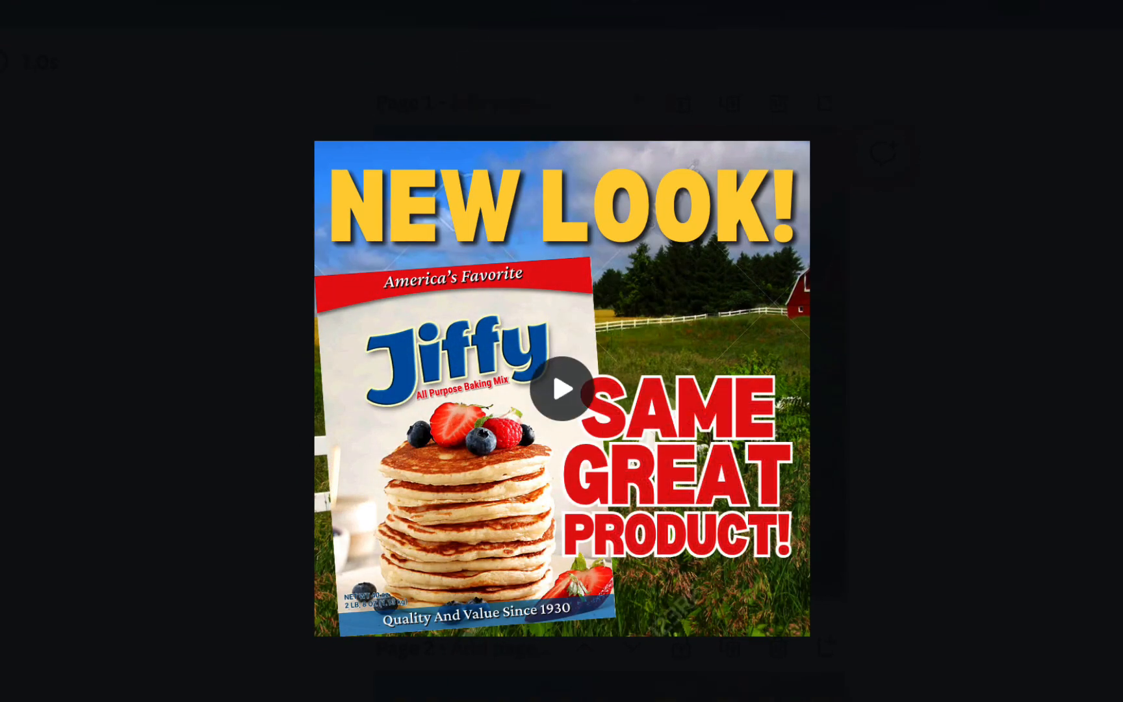
click(563, 390)
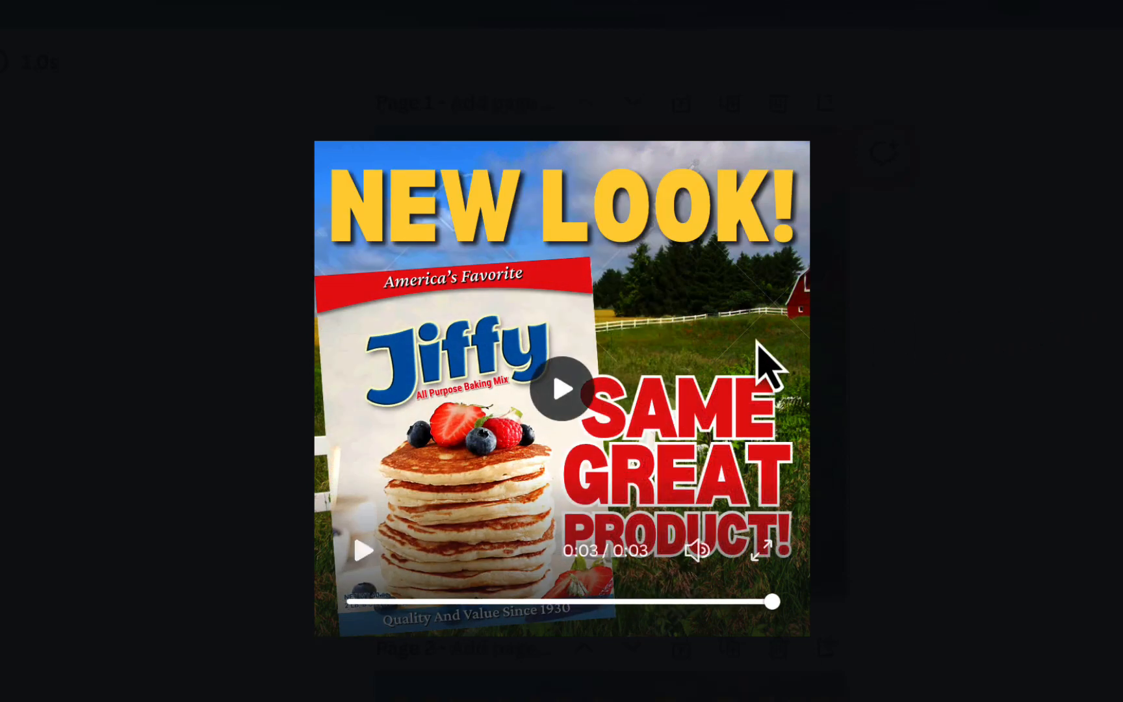
click(563, 390)
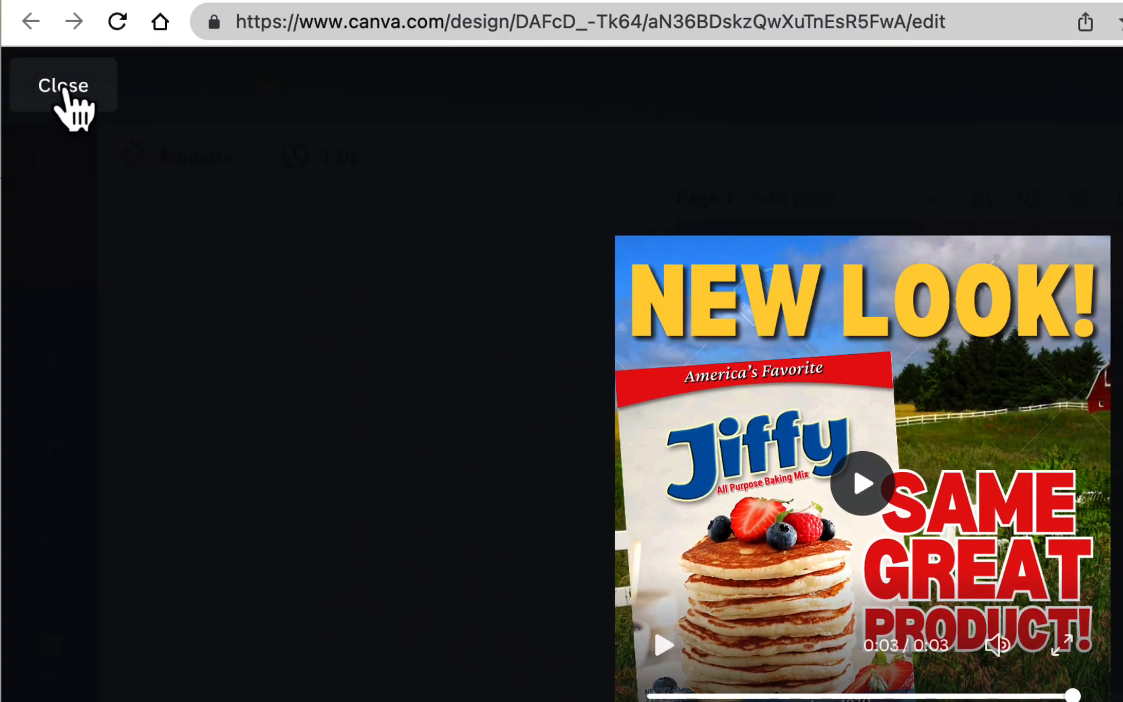
click(63, 91)
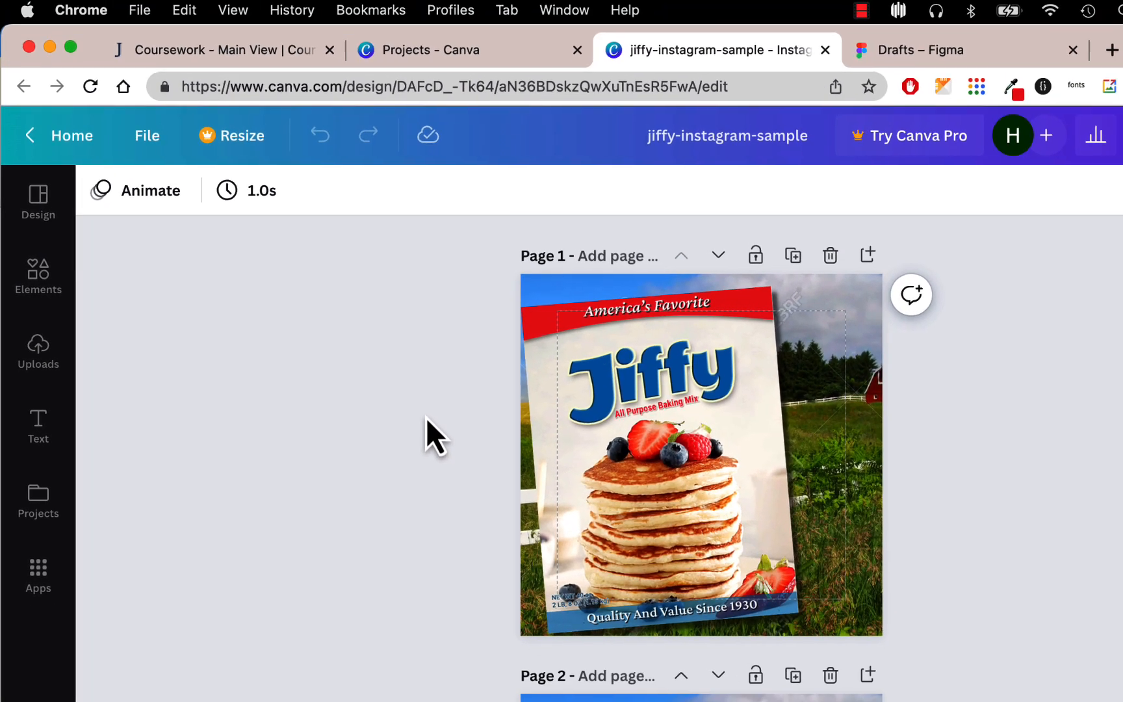
- Scroll past Page 2 until page 3 with 'SAME GREAT PRODUCT!' is fully visible
click(874, 342)
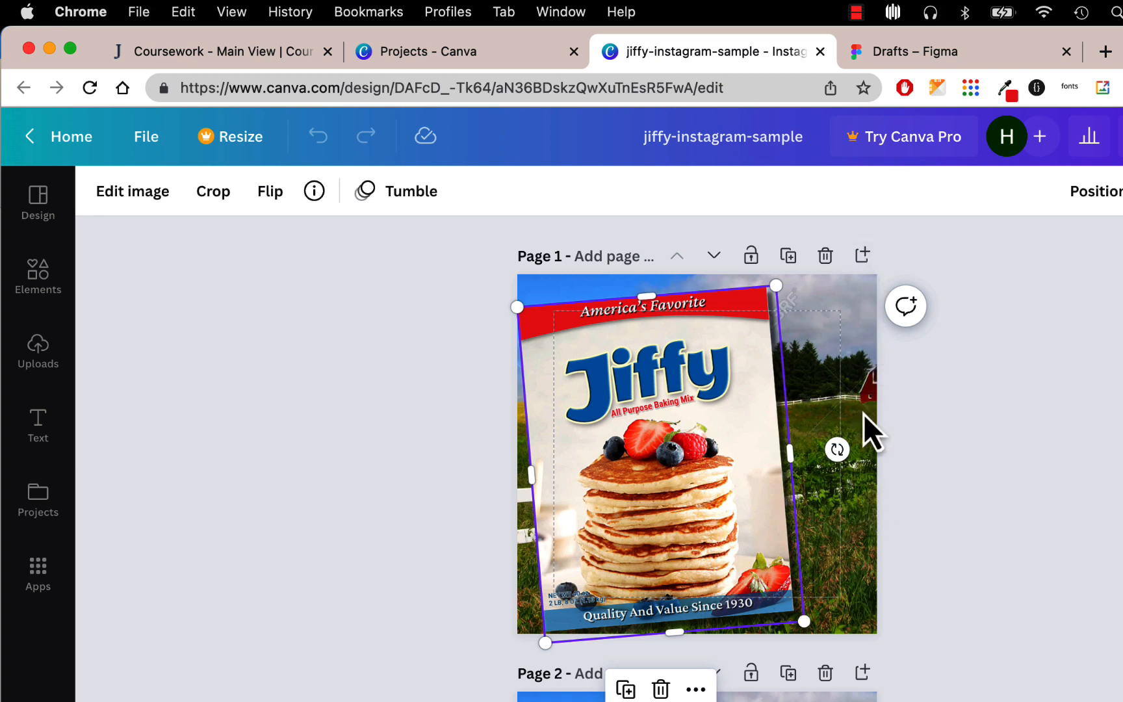
scroll(937, 429, down, 5)
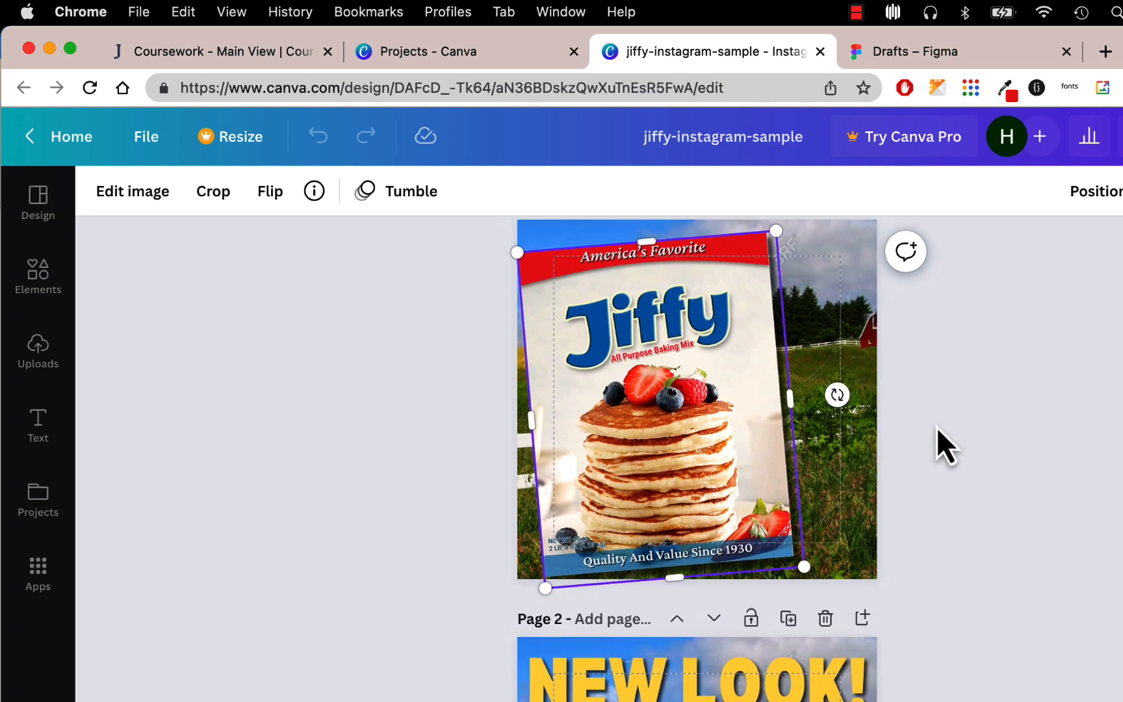
scroll(936, 428, up, 1)
scroll(936, 427, down, 4)
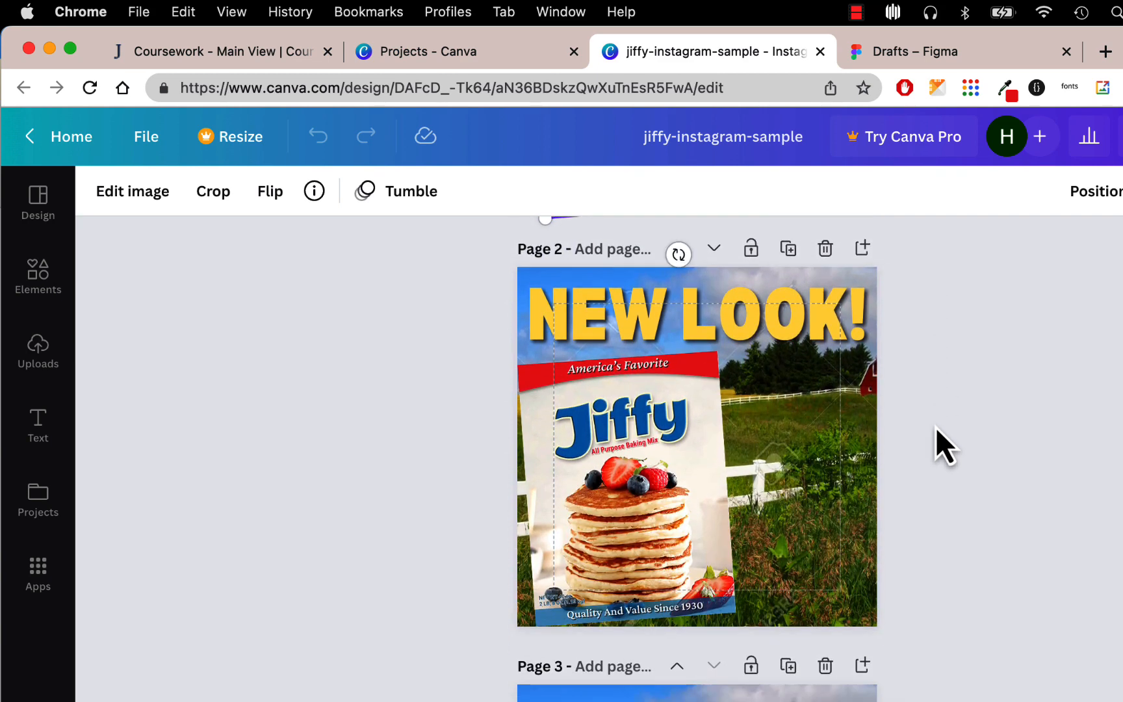
scroll(935, 427, up, 2)
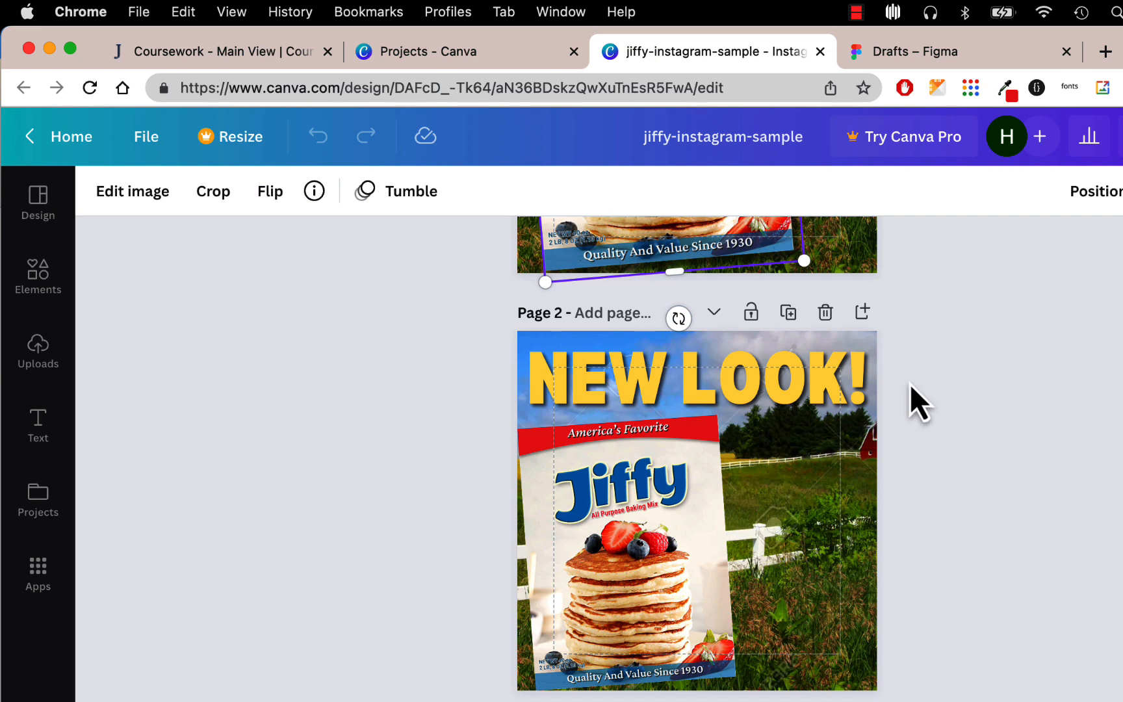
scroll(910, 385, down, 5)
scroll(905, 377, down, 3)
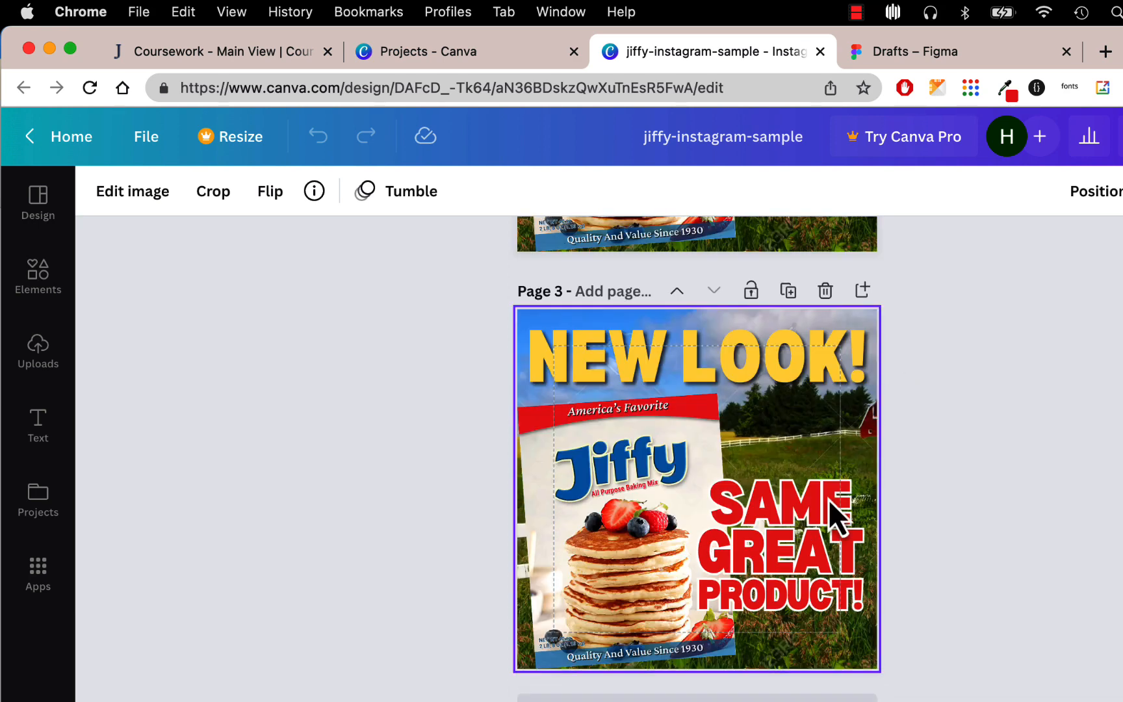
- Move the red 'SAME GREAT PRODUCT!' text aside and open Effects for its white hollow copy
click(803, 504)
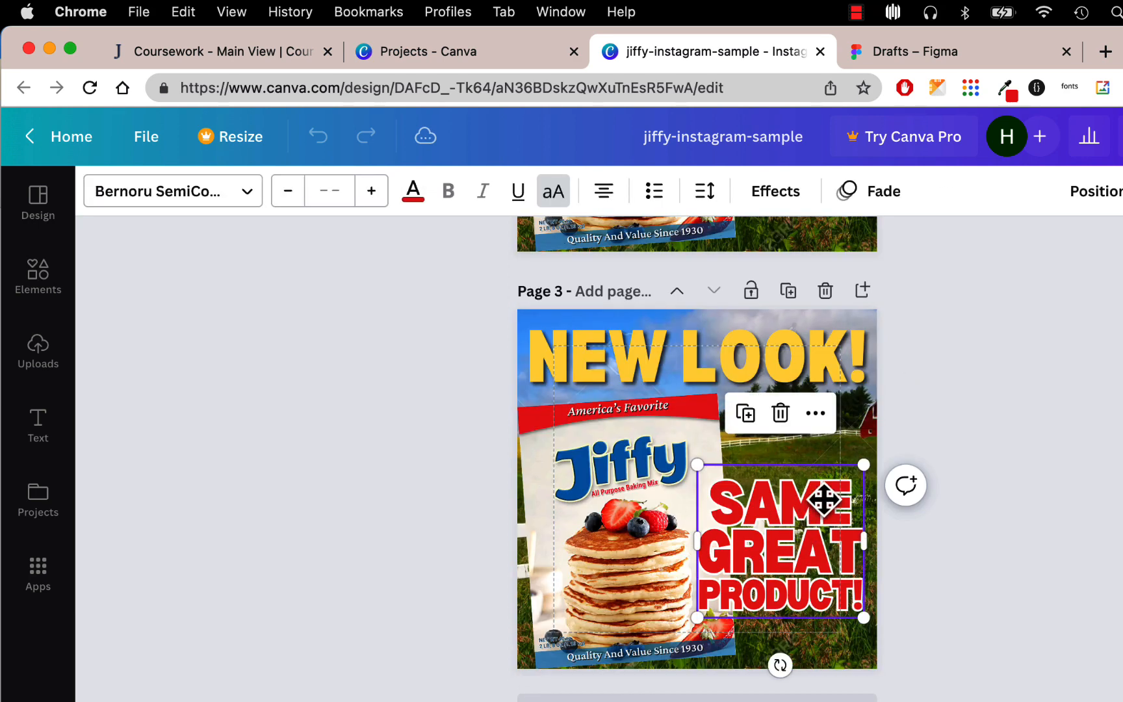
drag(823, 499, 886, 532)
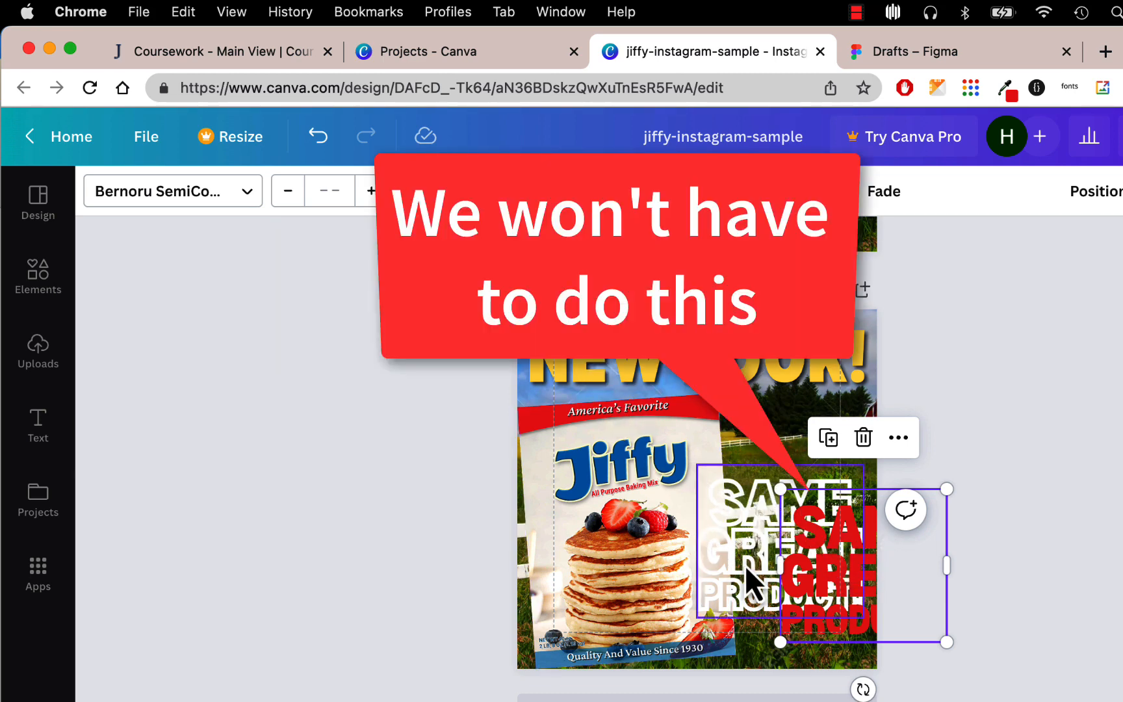
click(732, 499)
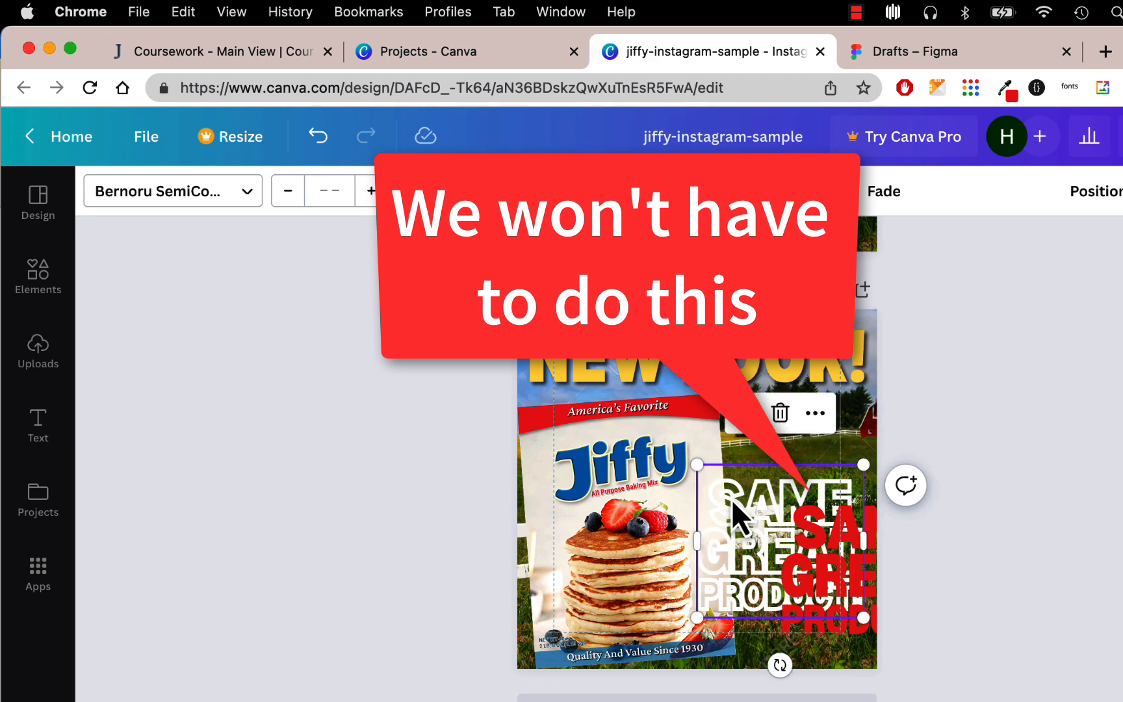
click(772, 191)
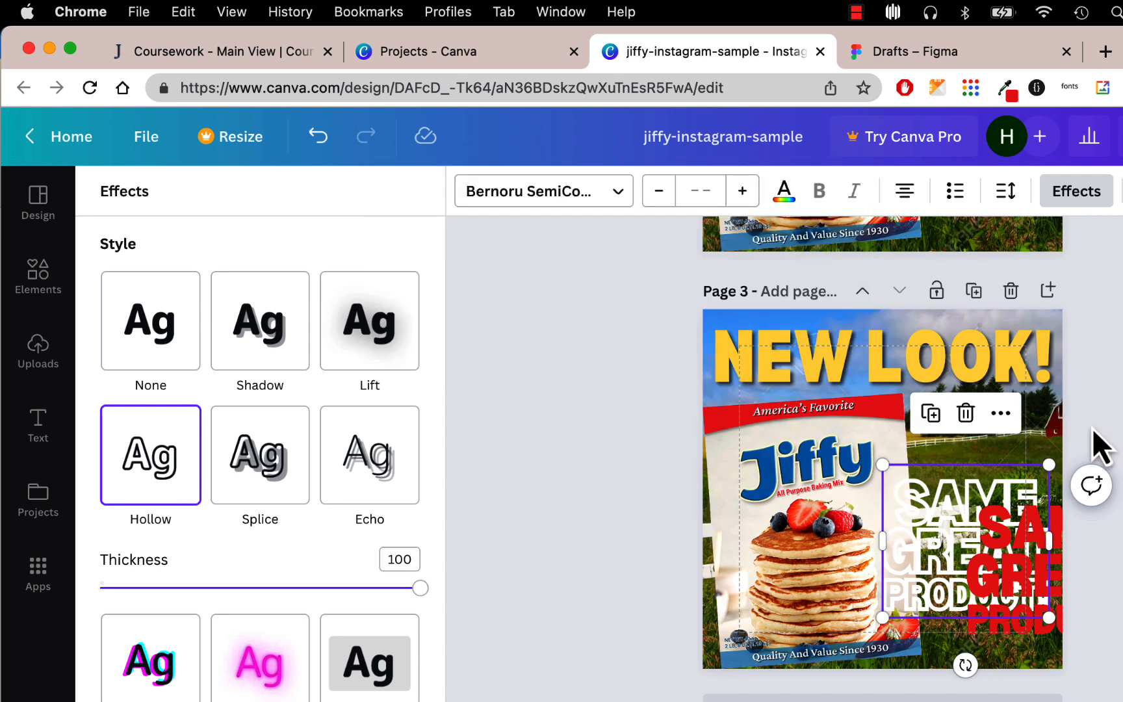
- Reposition the texts so the red 'SAME GREAT PRODUCT!' sits over the hollow copy
drag(1034, 542, 942, 561)
click(1034, 598)
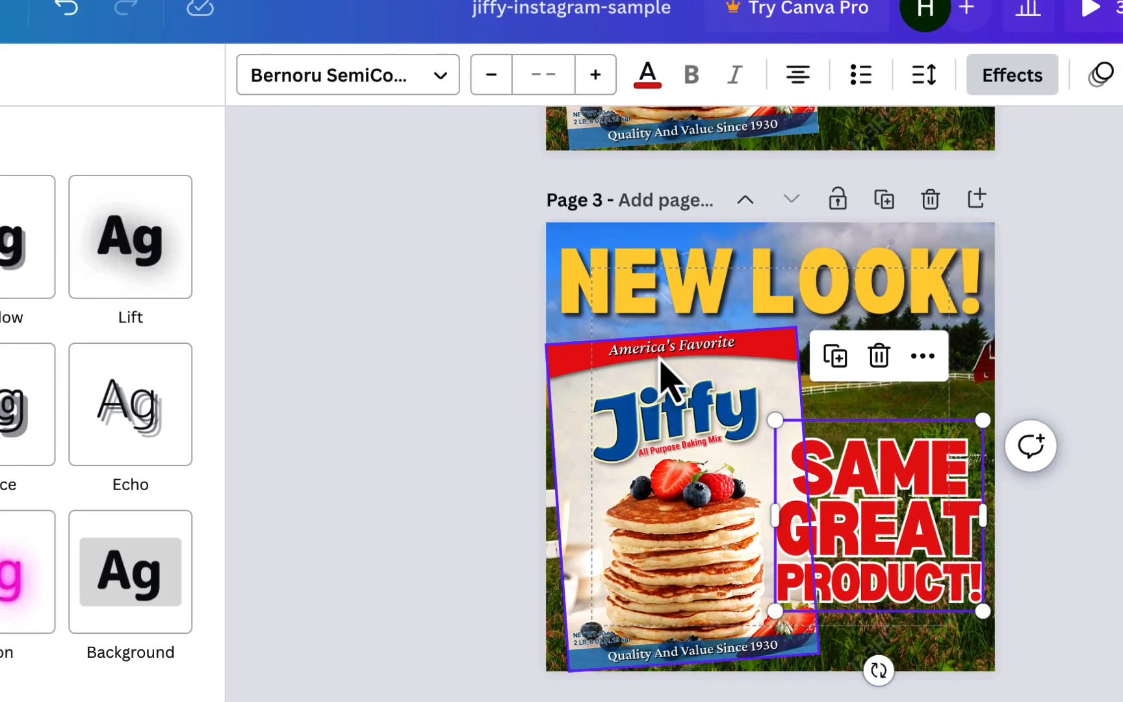
scroll(656, 419, up, 5)
scroll(652, 419, up, 12)
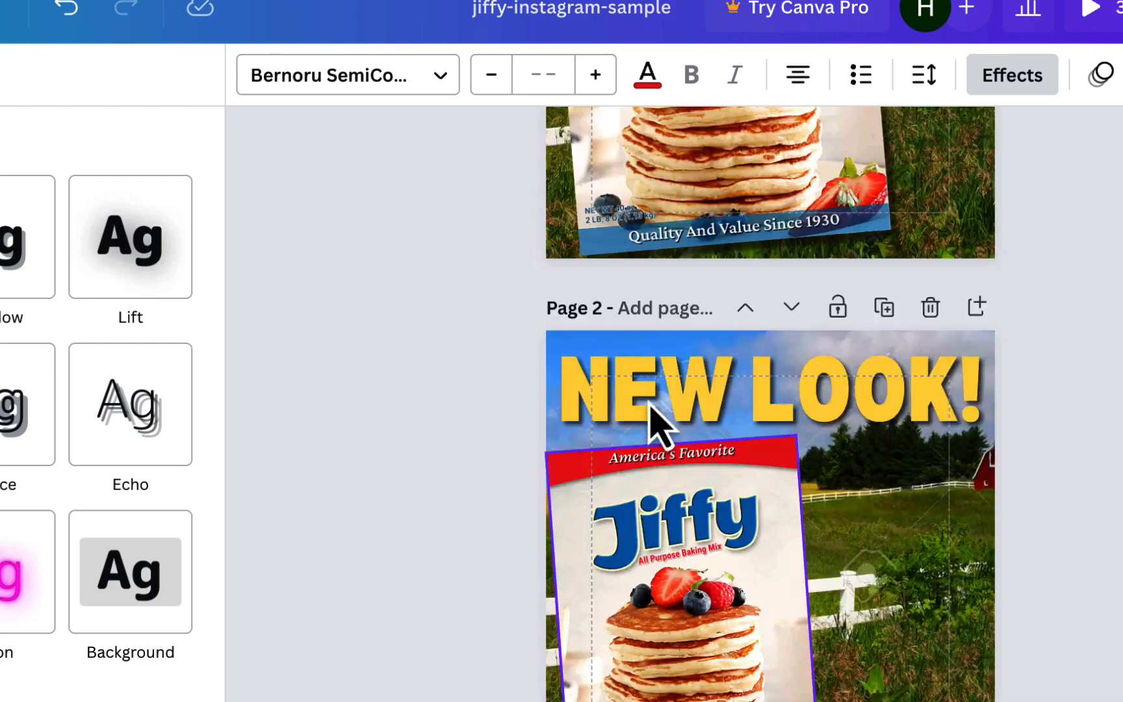
- Give the tilted Jiffy box photo the Tumble animation, playing On enter
click(703, 312)
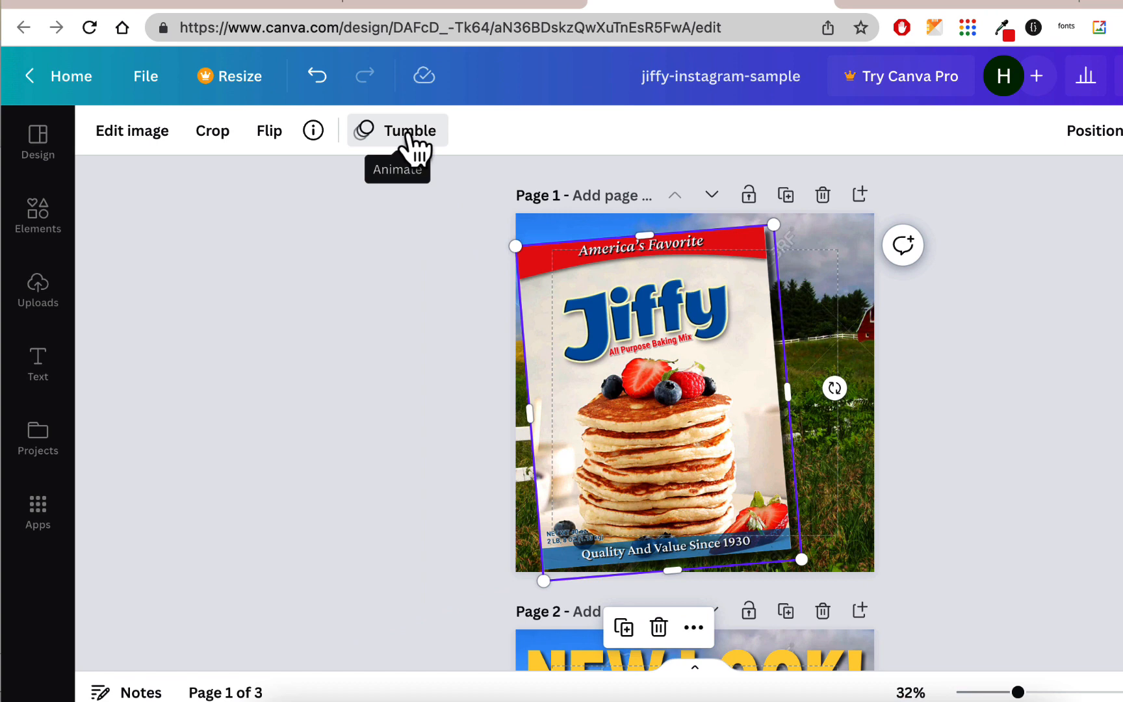
click(408, 133)
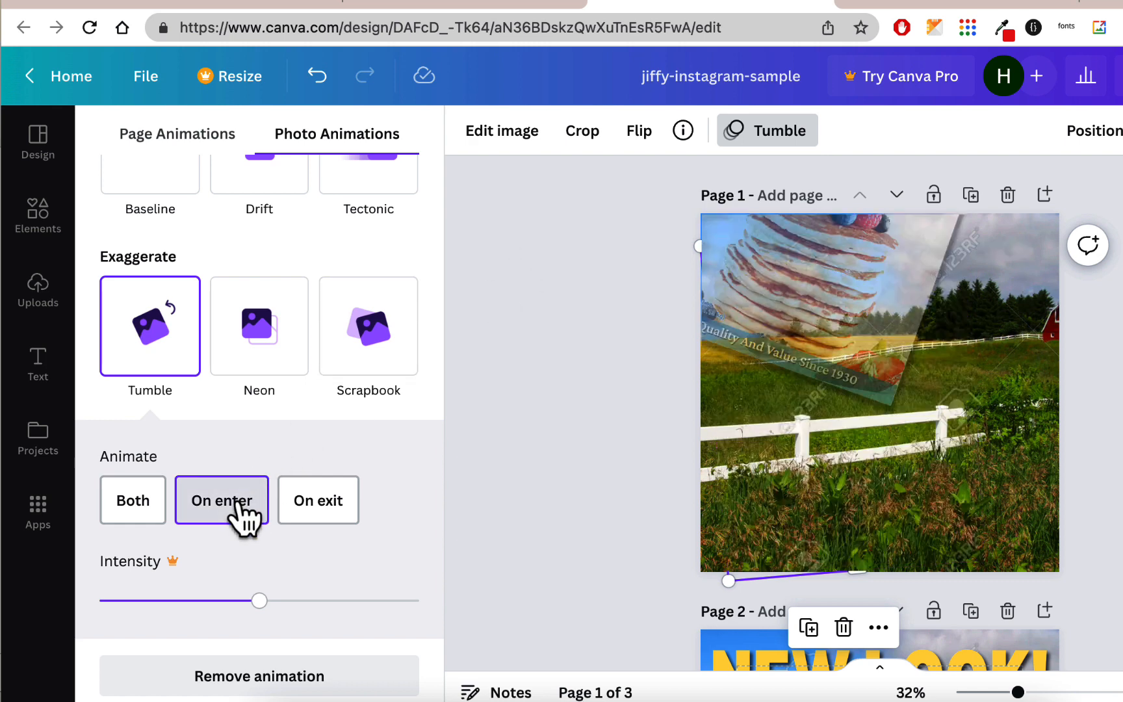
scroll(646, 327, down, 3)
scroll(646, 326, down, 3)
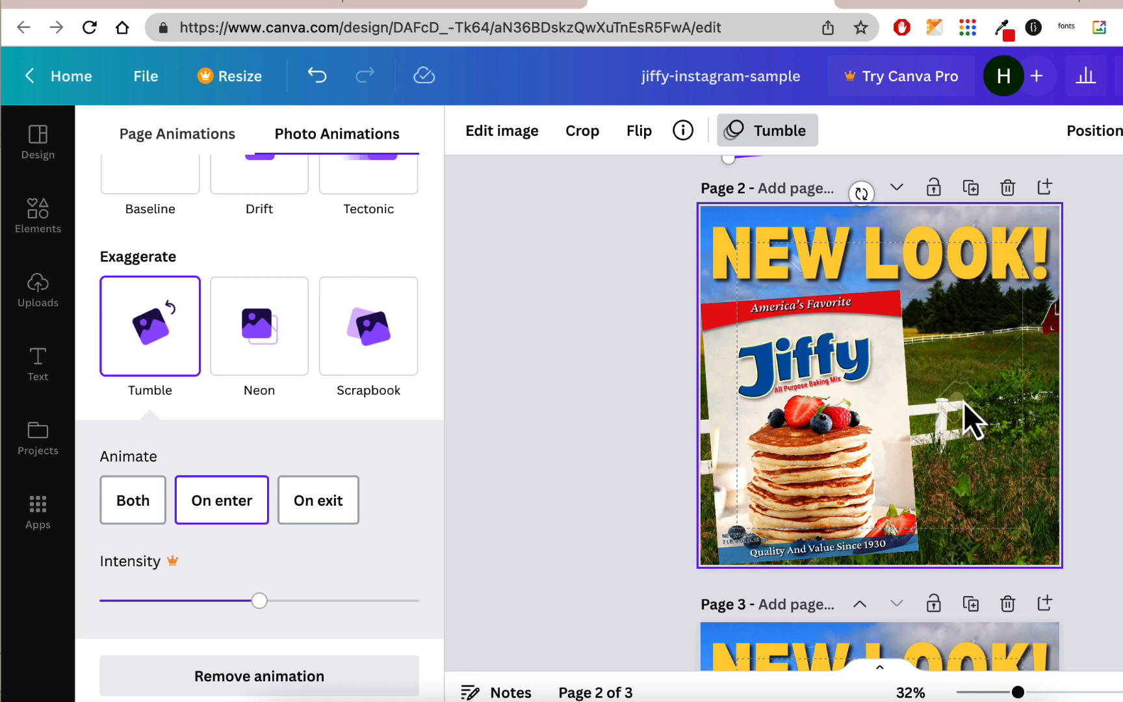
scroll(963, 368, down, 2)
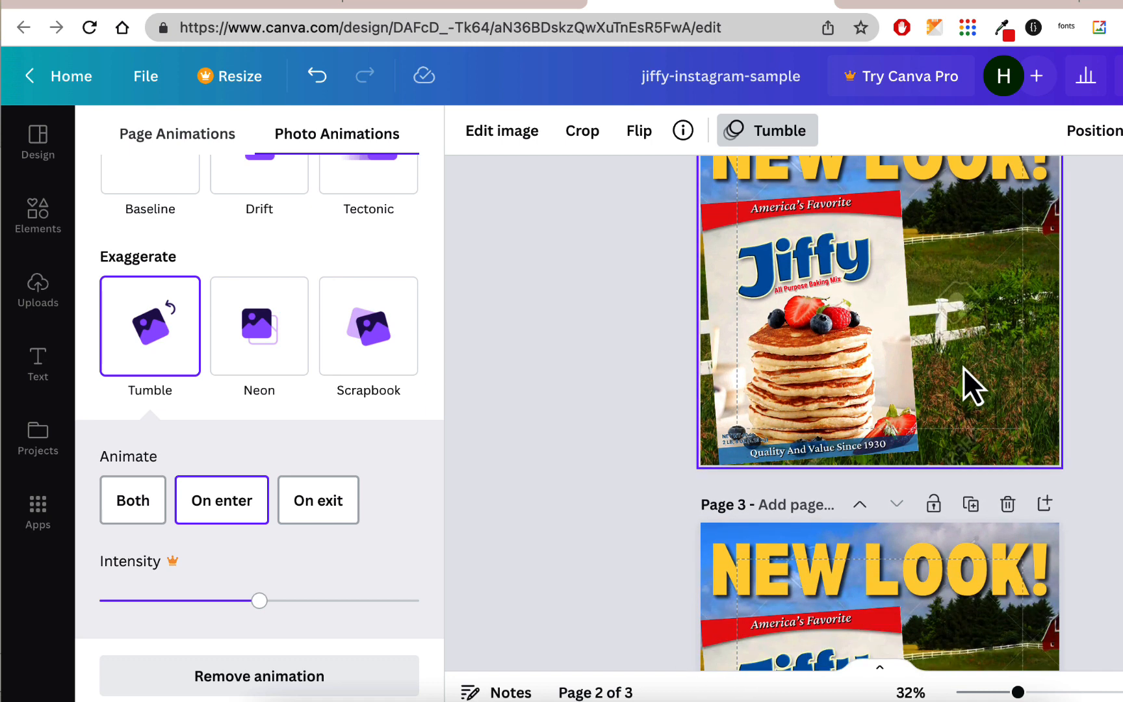
scroll(963, 368, down, 5)
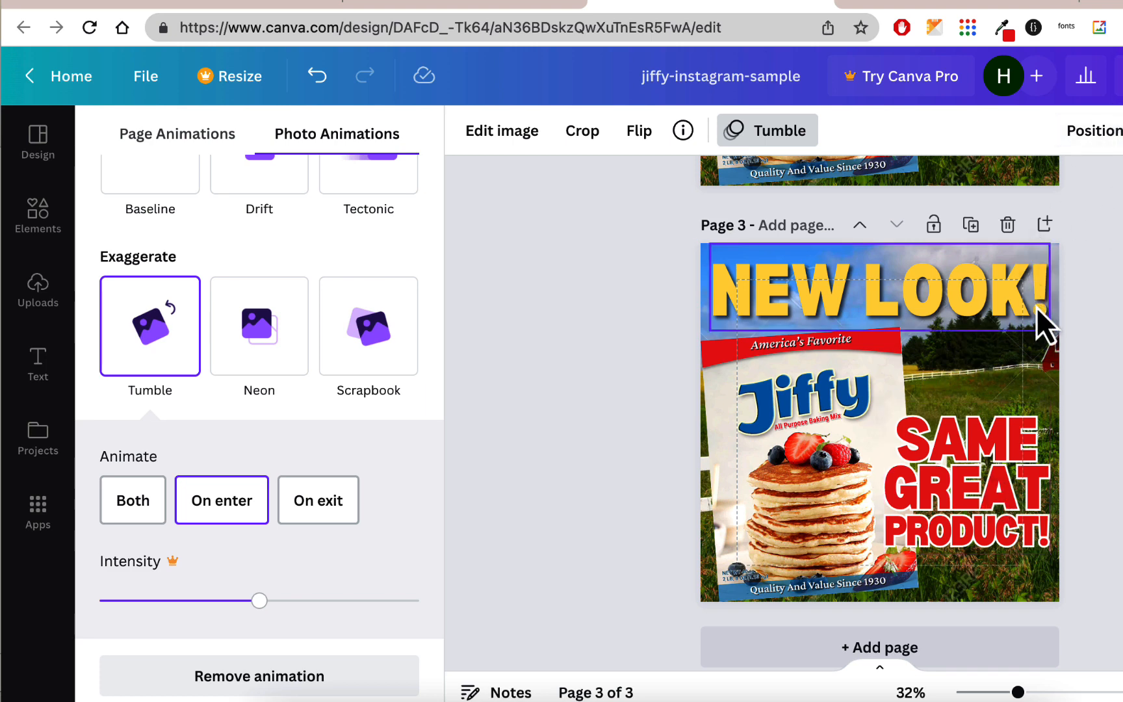
scroll(1040, 319, up, 10)
scroll(1036, 307, up, 4)
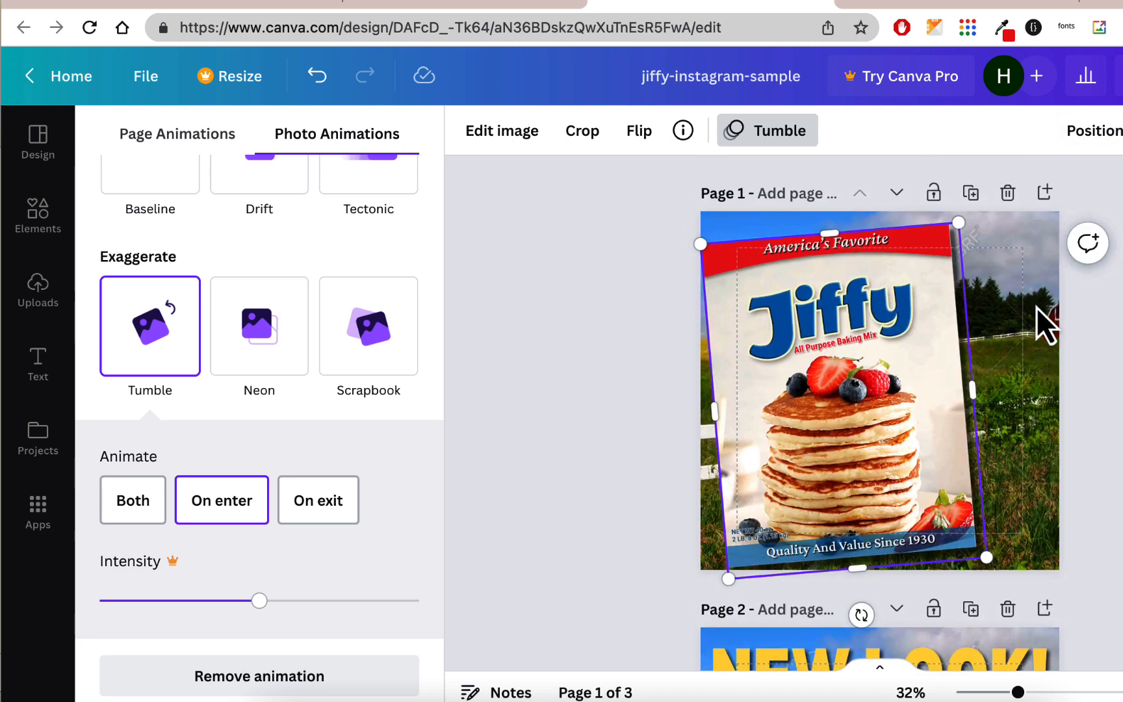
click(1037, 252)
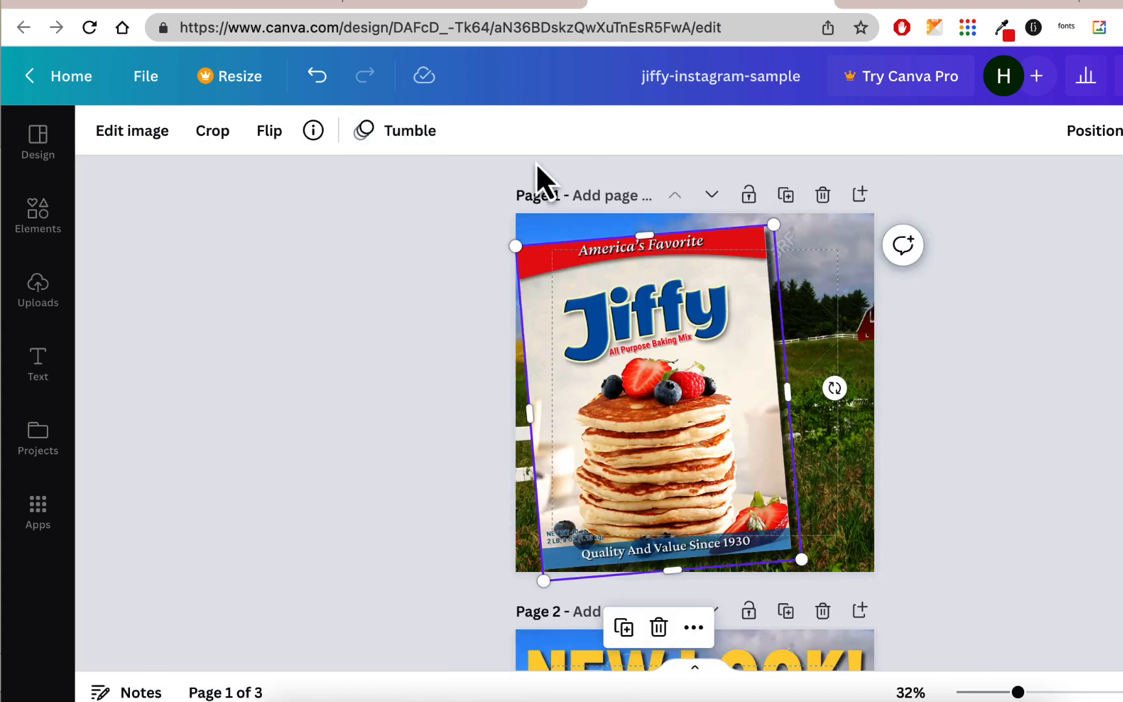
- Apply 1.0s timing to all 3 pages and play the post in full-window preview
click(561, 228)
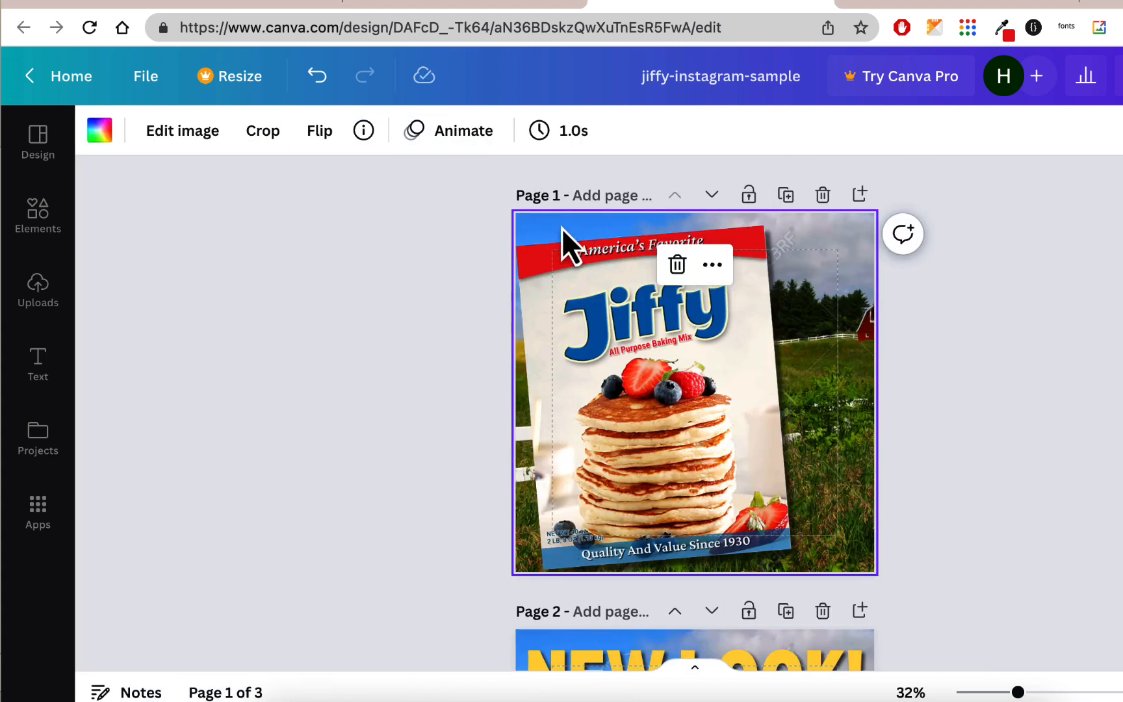
click(574, 133)
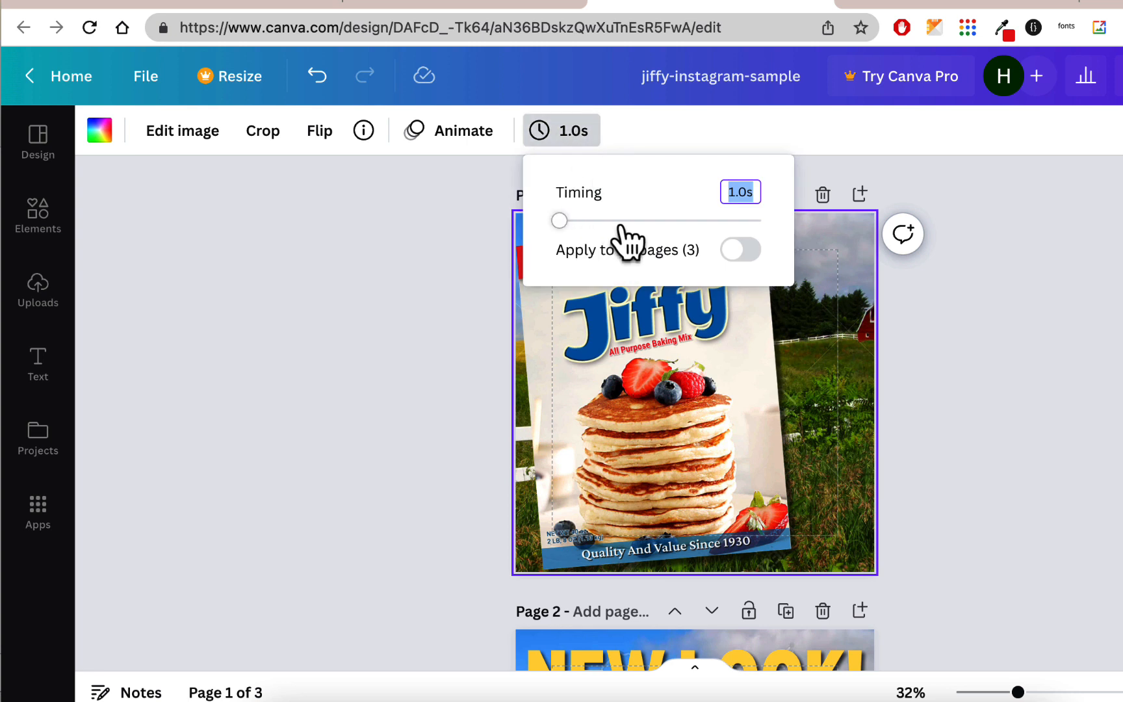
click(756, 253)
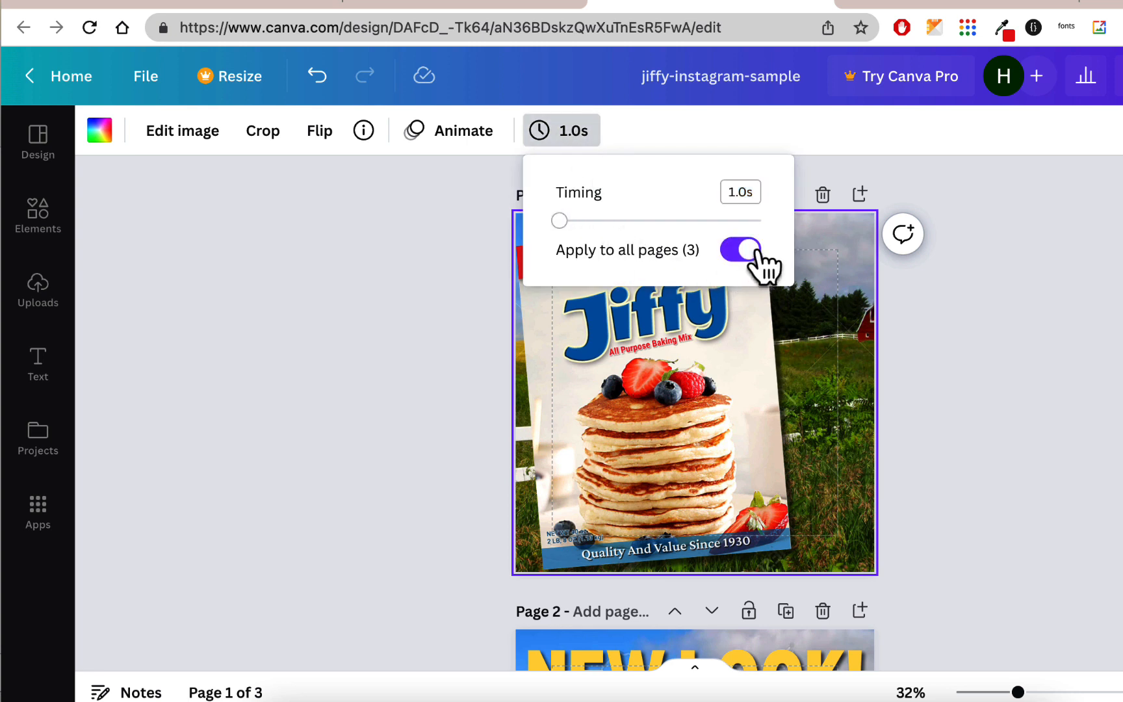
click(1119, 76)
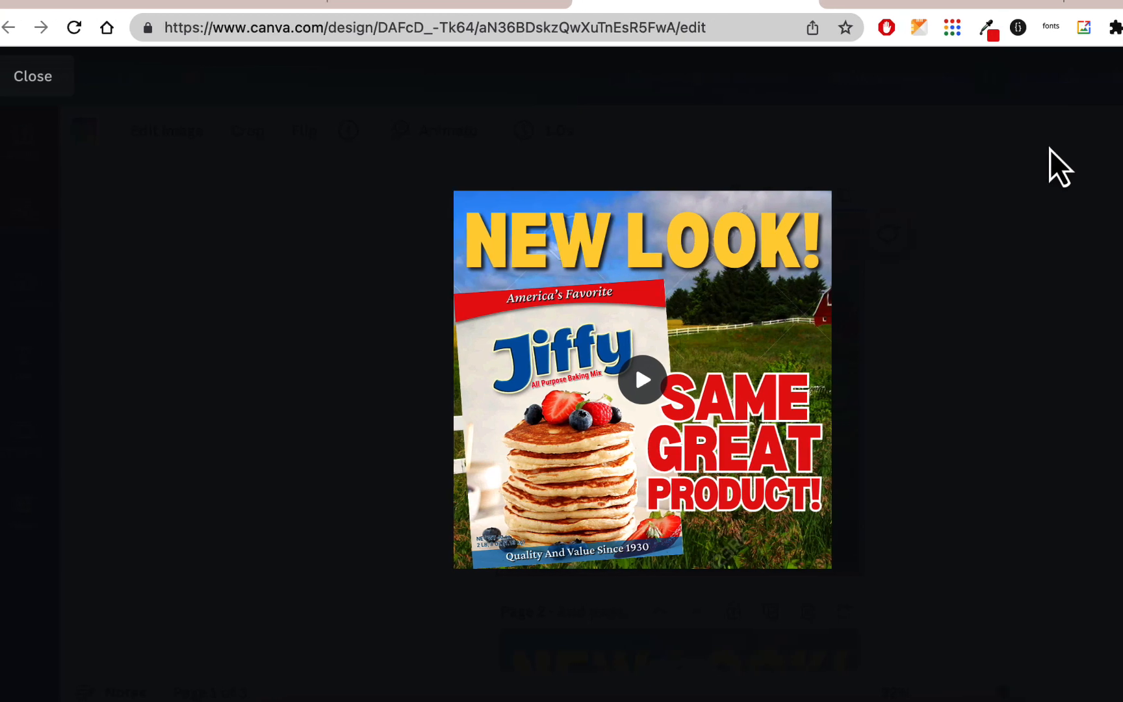
- Check the MP4 download options, then close the preview without downloading
click(1043, 82)
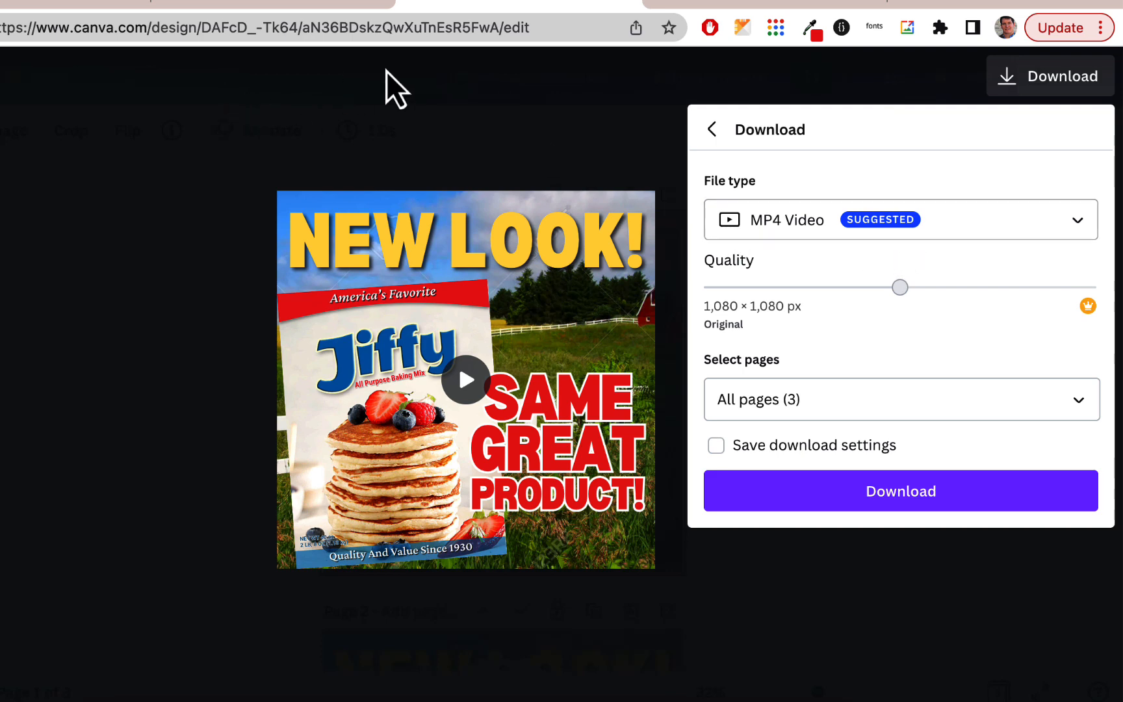
click(40, 91)
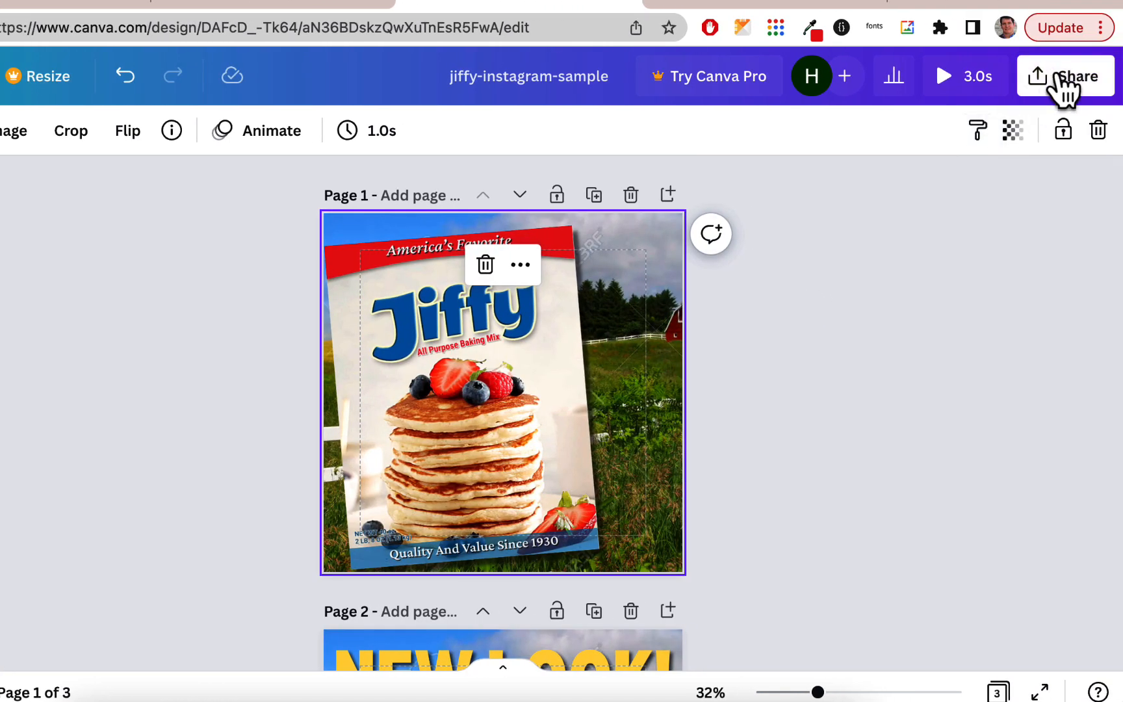
- Copy an 'Anyone with the link' / 'Can edit' share link to the Jiffy design, then deselect the image
click(1066, 88)
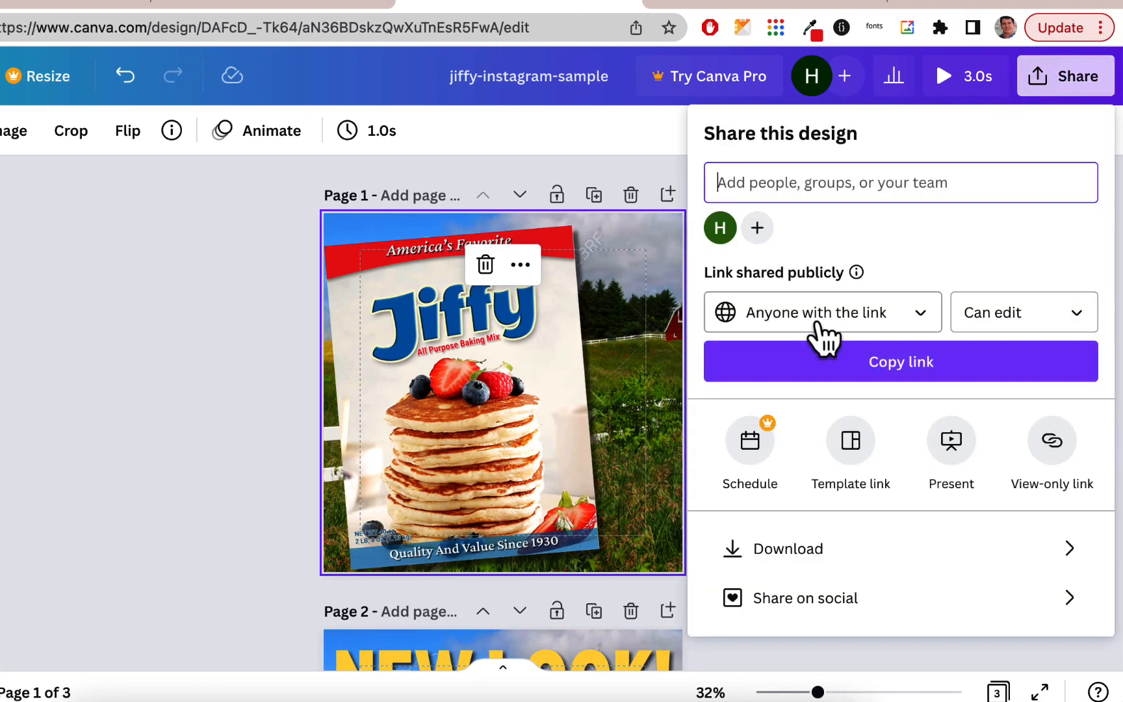
click(920, 313)
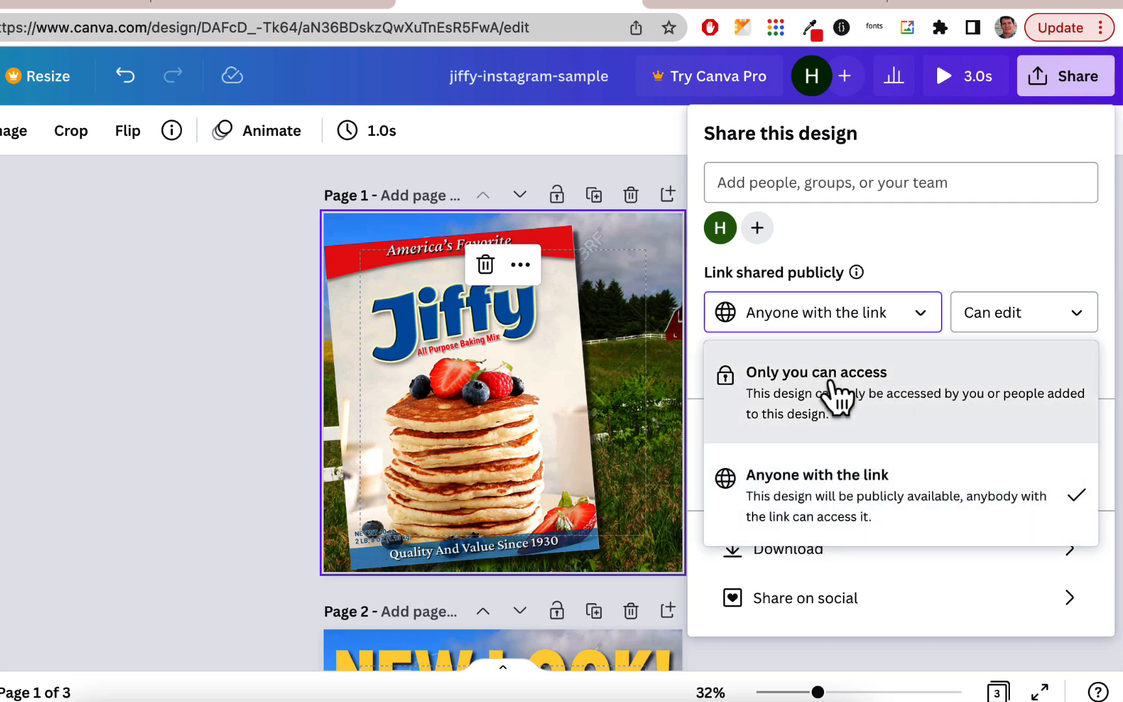
click(1050, 254)
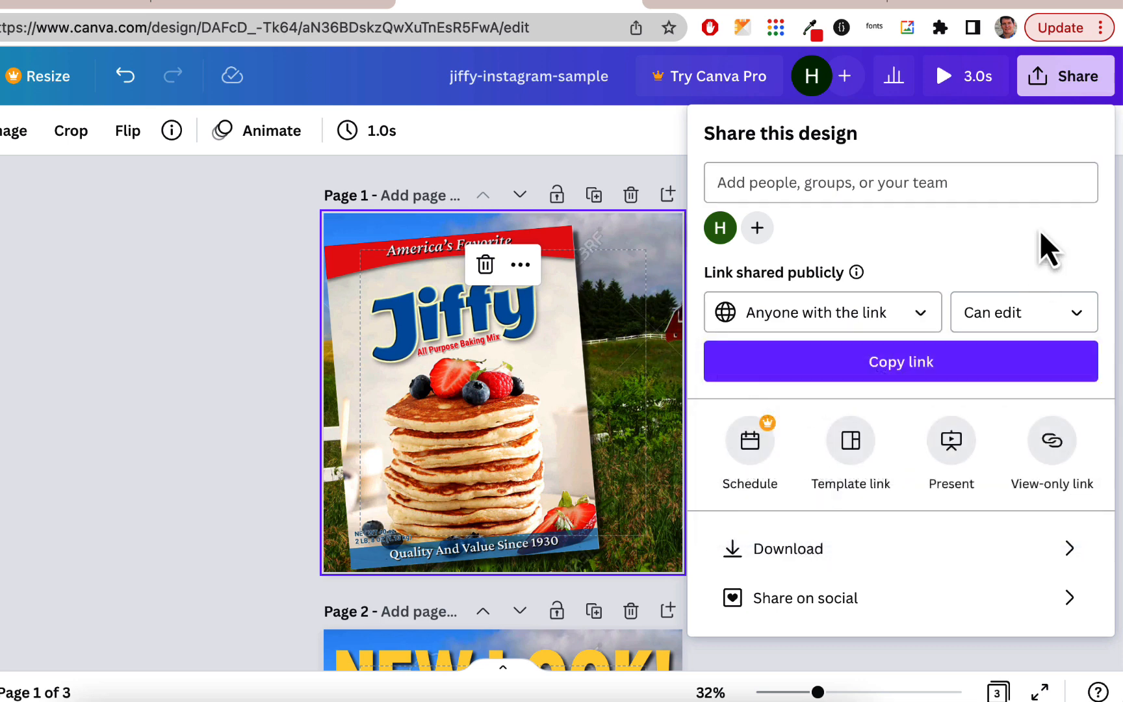
click(1081, 318)
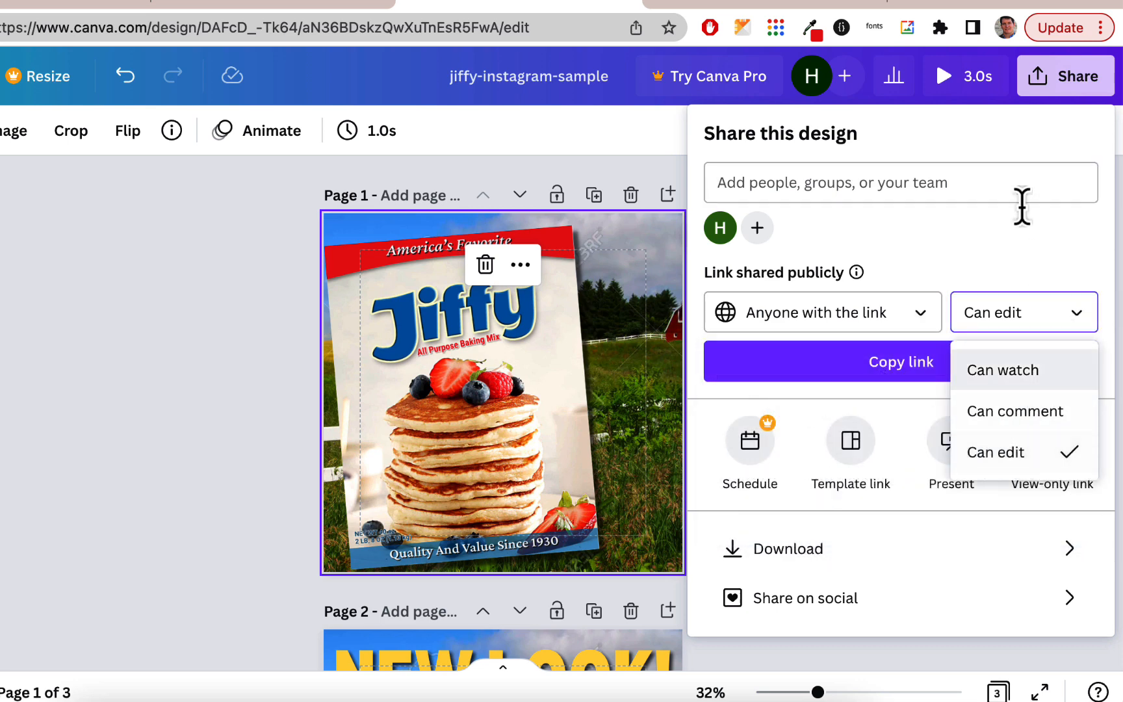
click(954, 272)
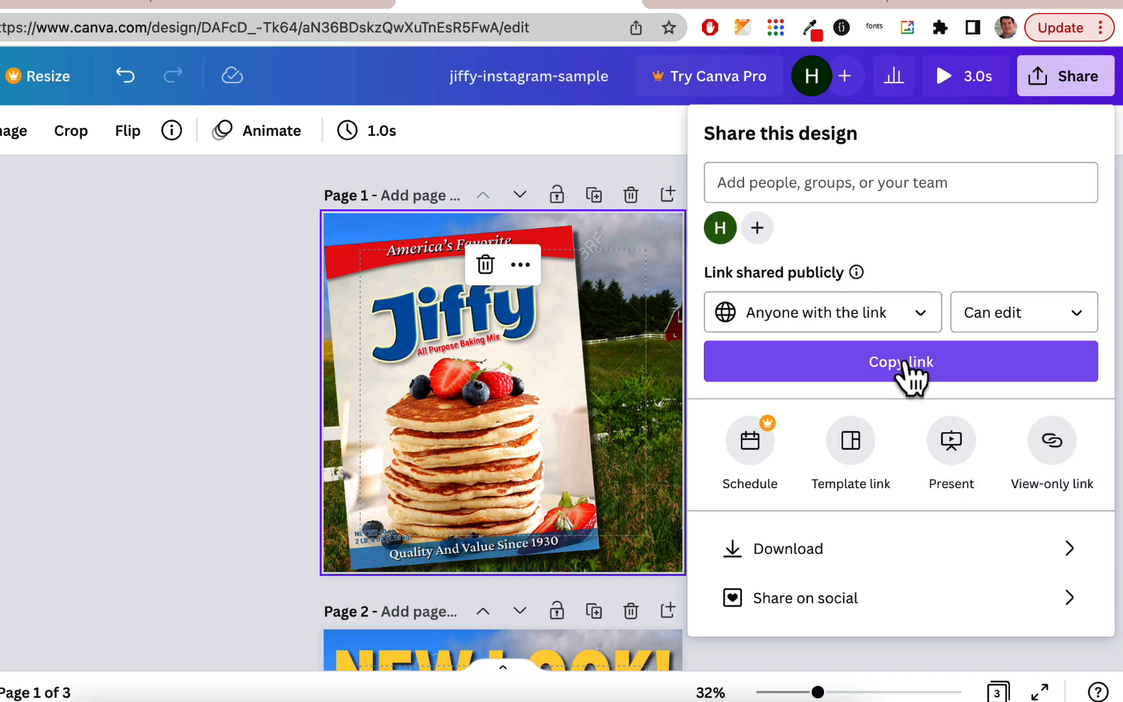
click(148, 395)
click(147, 395)
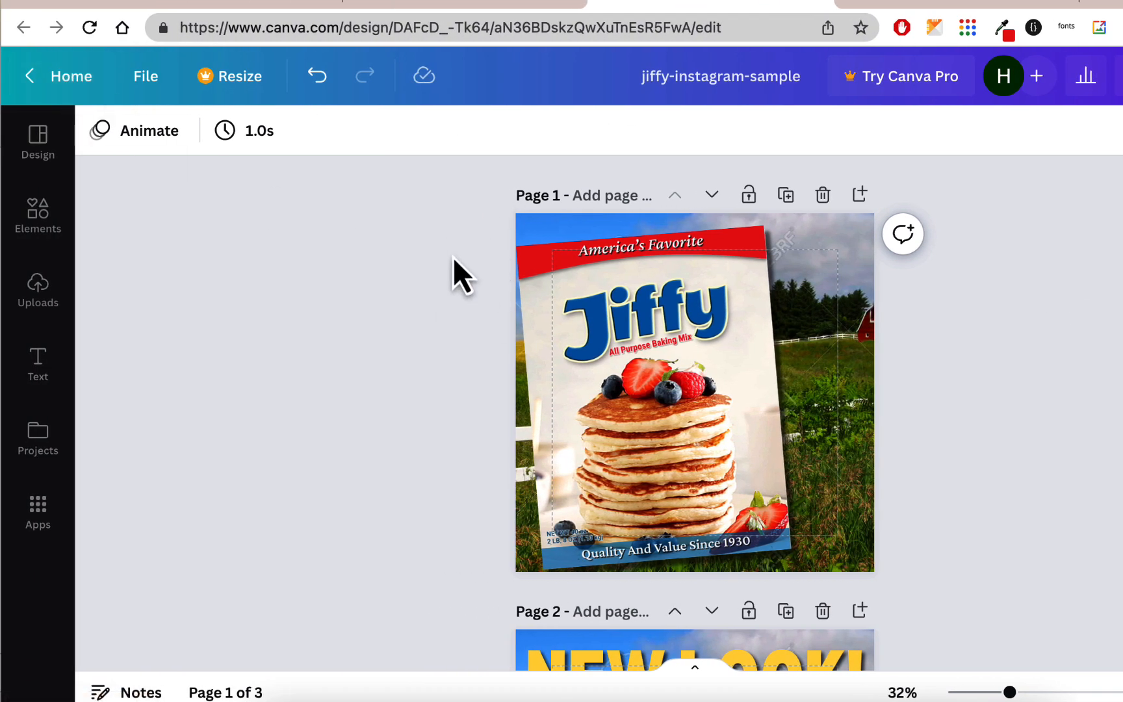
- Return to the Canva home page and sign out from the account menu
click(39, 79)
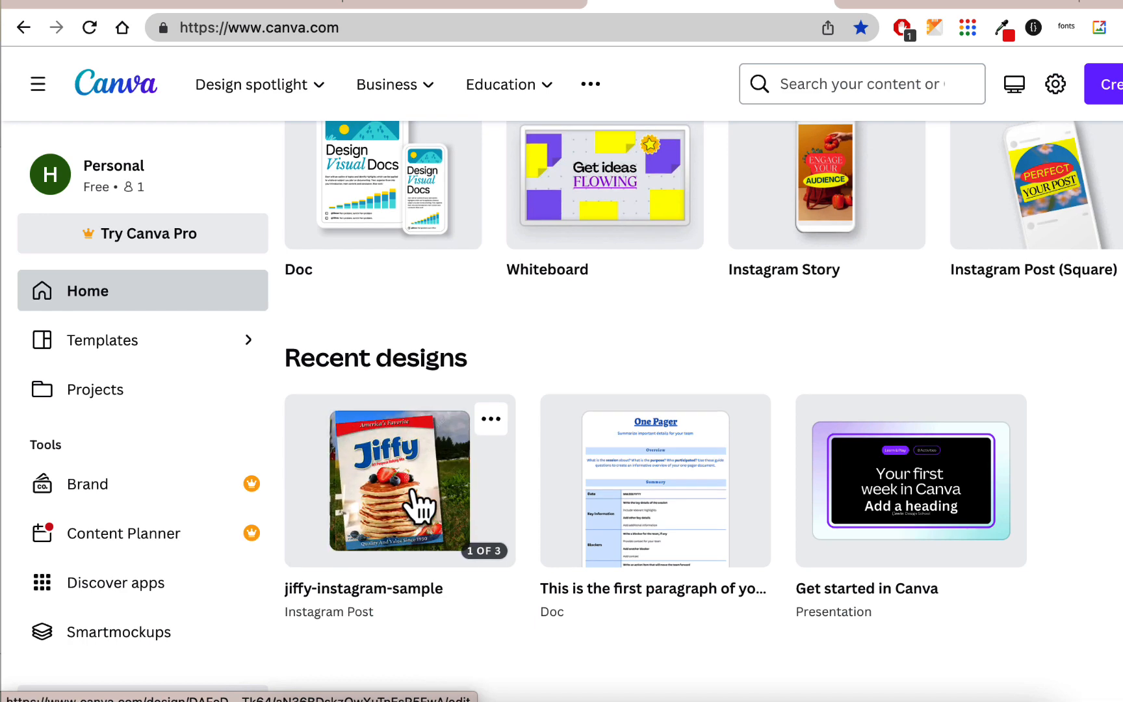
scroll(414, 492, up, 2)
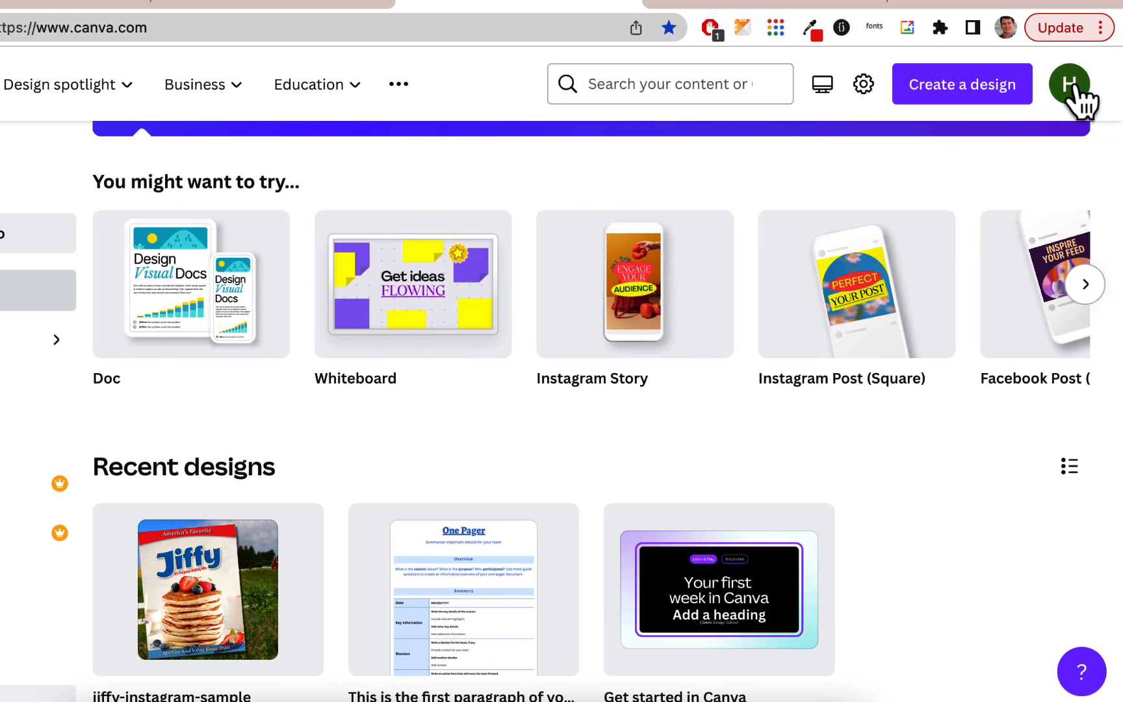
click(1073, 86)
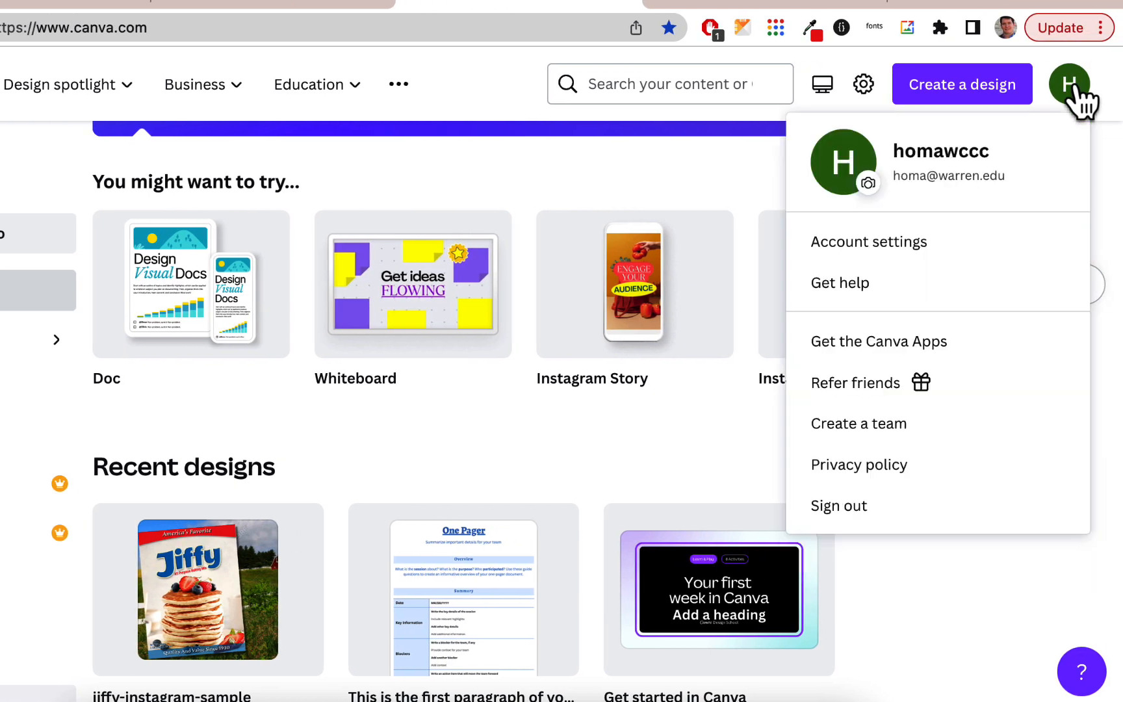
click(846, 508)
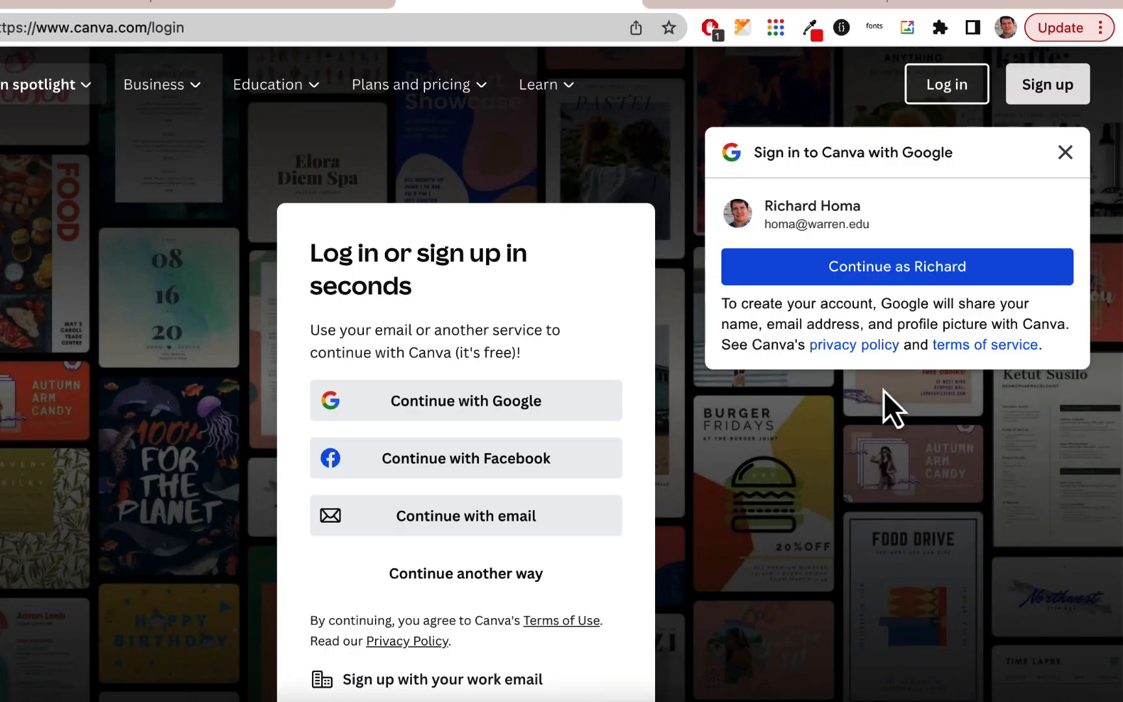
- Dismiss the Google prompt and start a new sign-up by entering the user's e-mail address
click(1066, 153)
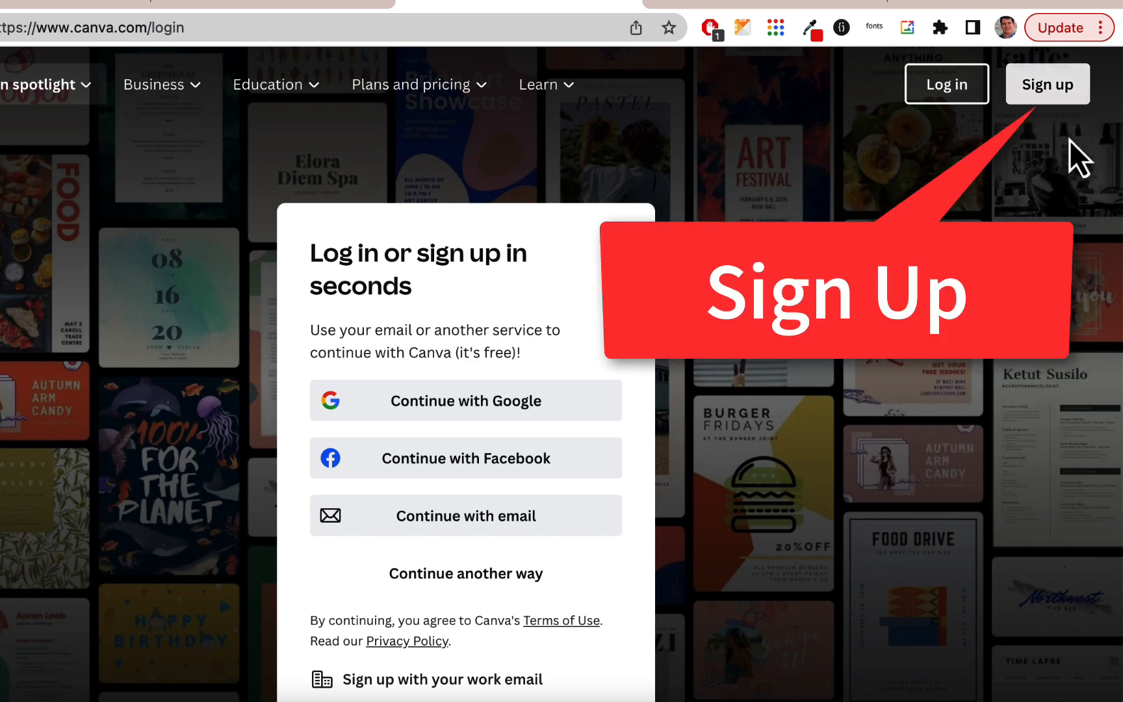
click(1056, 89)
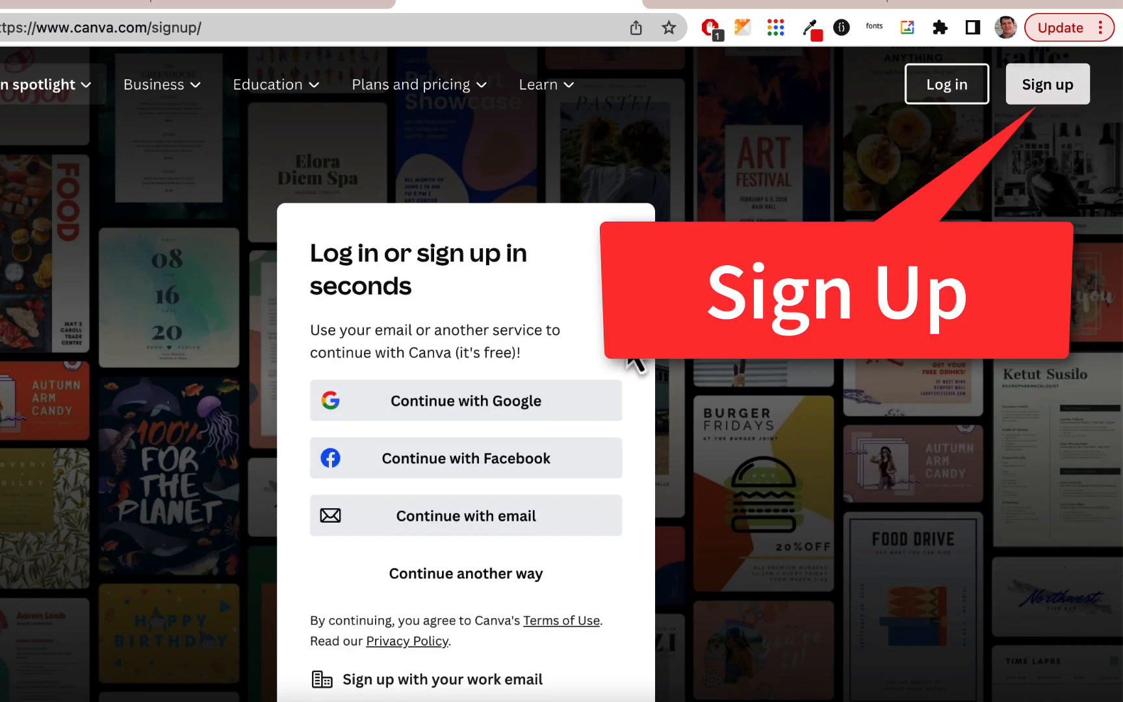
click(497, 519)
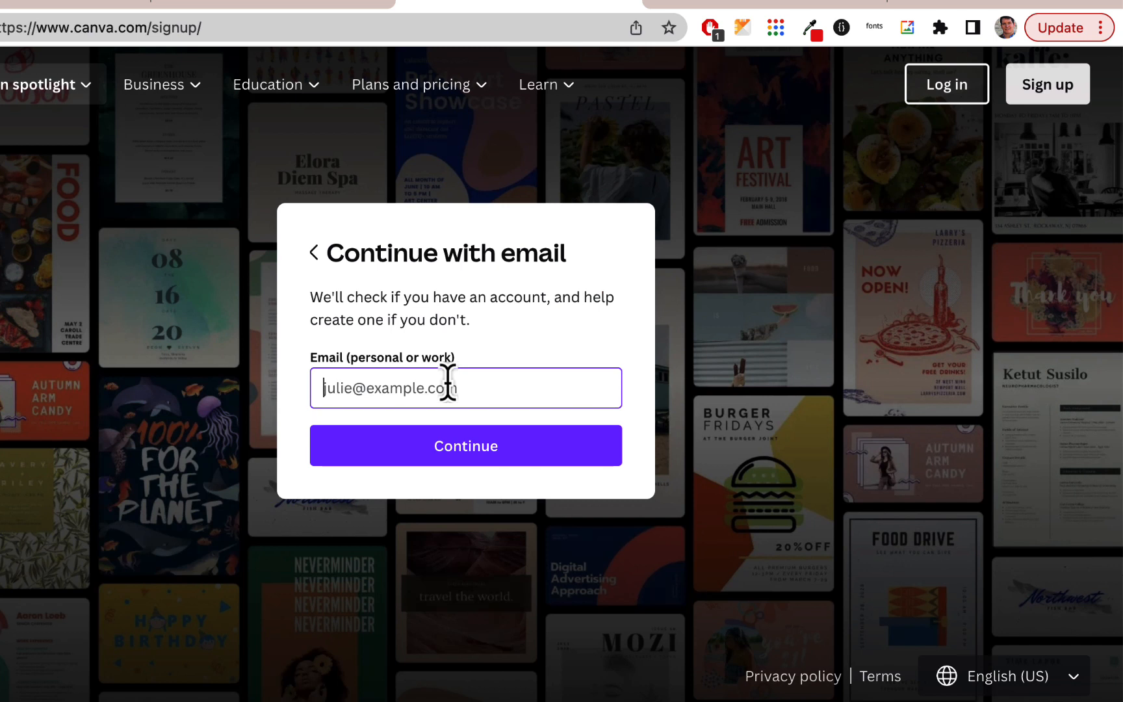
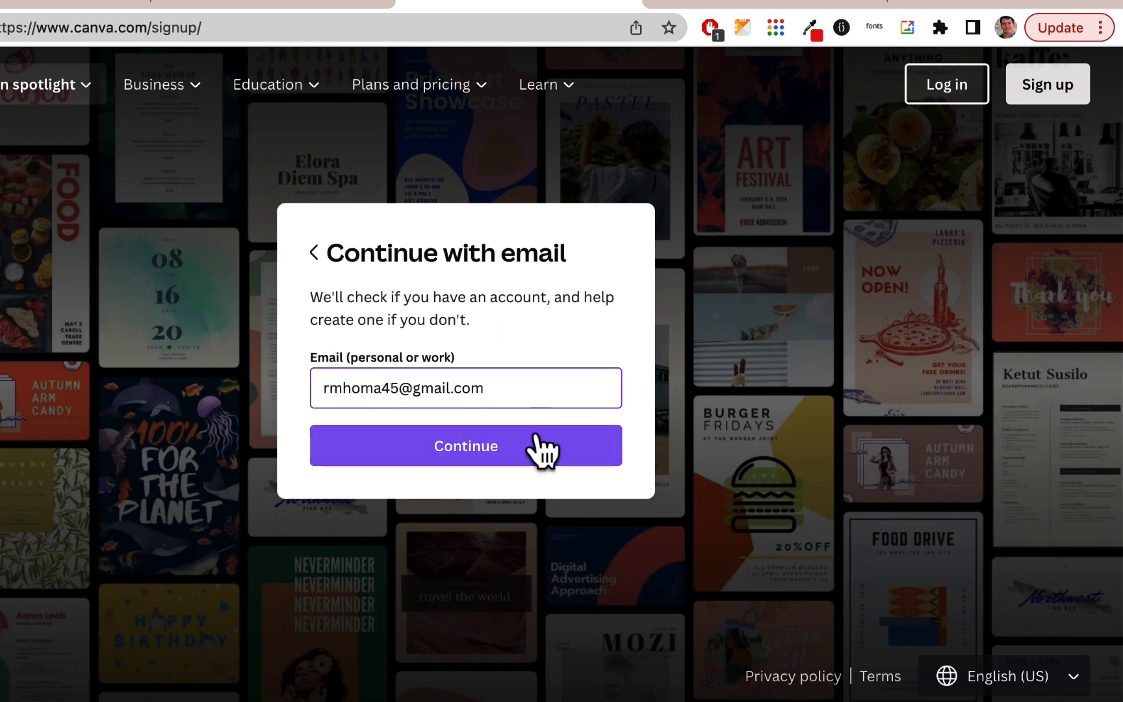
click(507, 455)
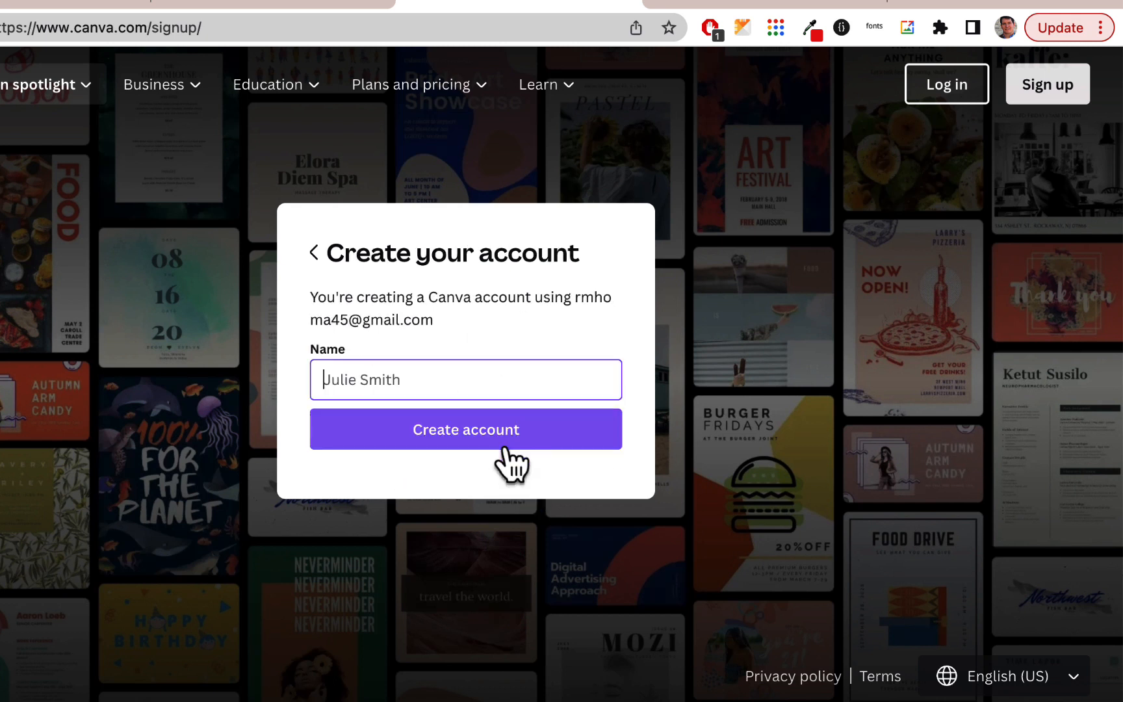
- Enter the new user's name, create the account, and type the emailed verification code
text(Richard)
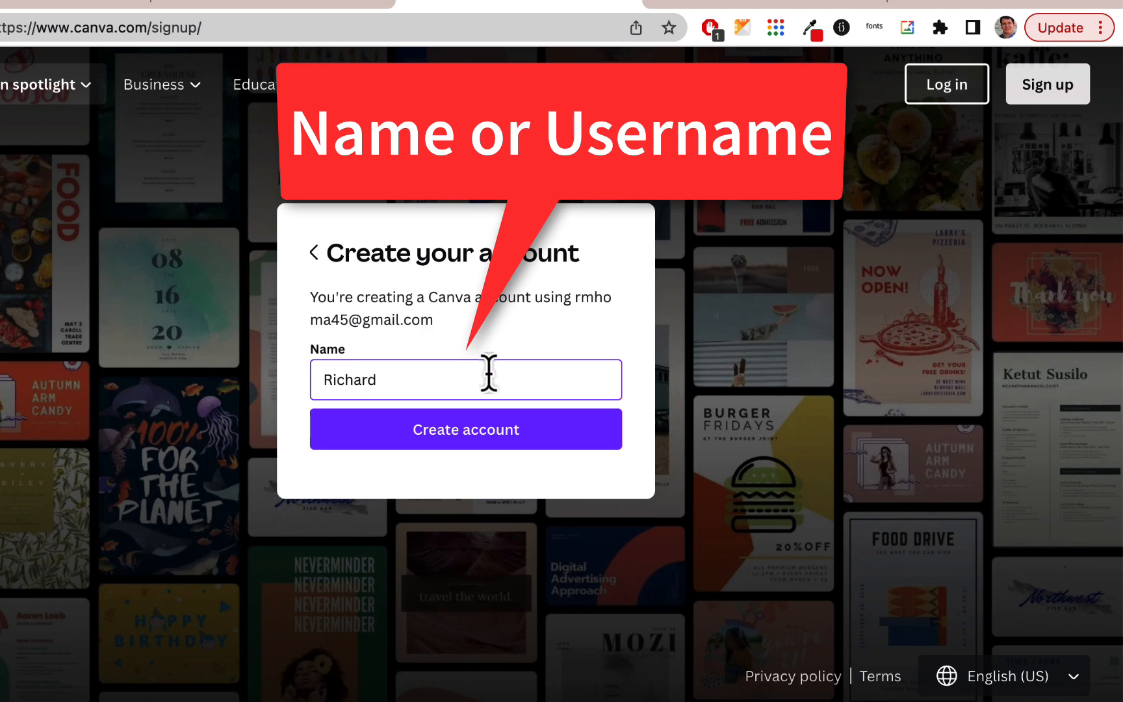
click(487, 442)
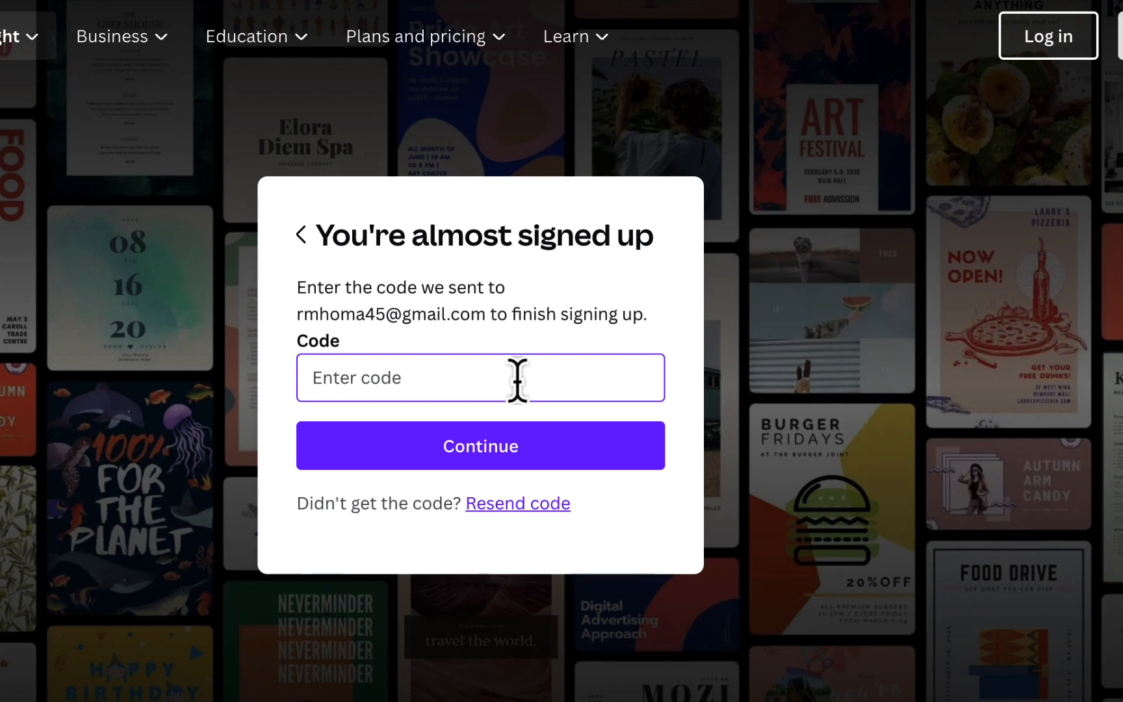
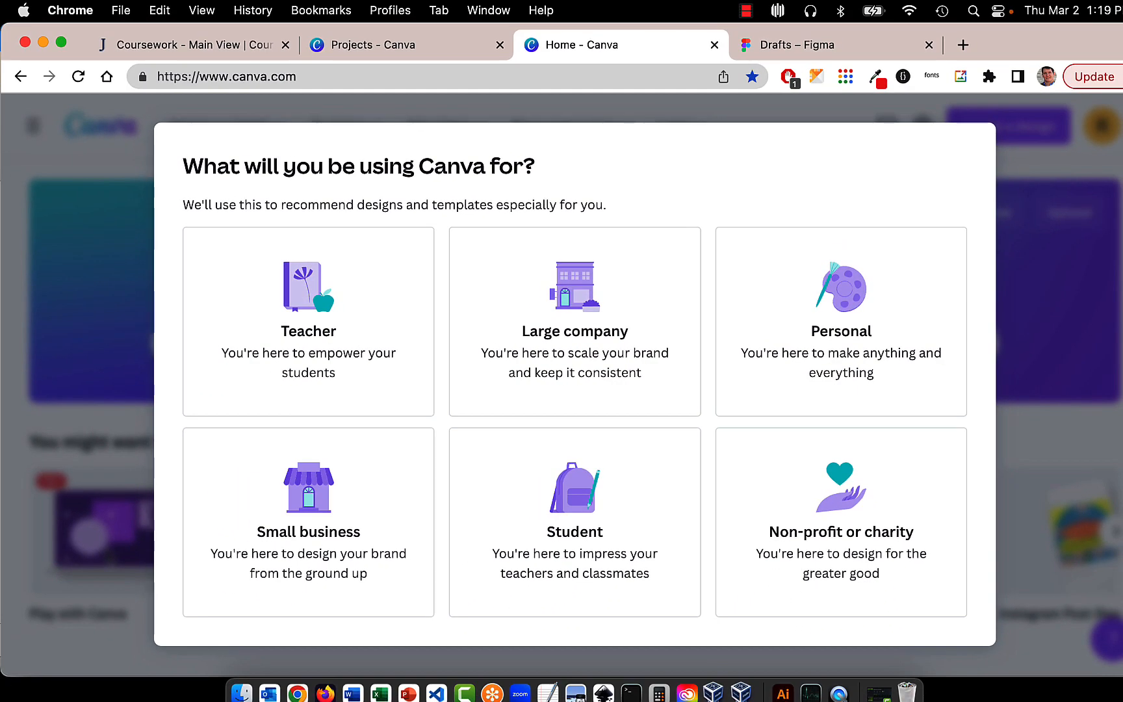
- Choose Student with professional development as the study option, then skip inviting teammates
click(577, 497)
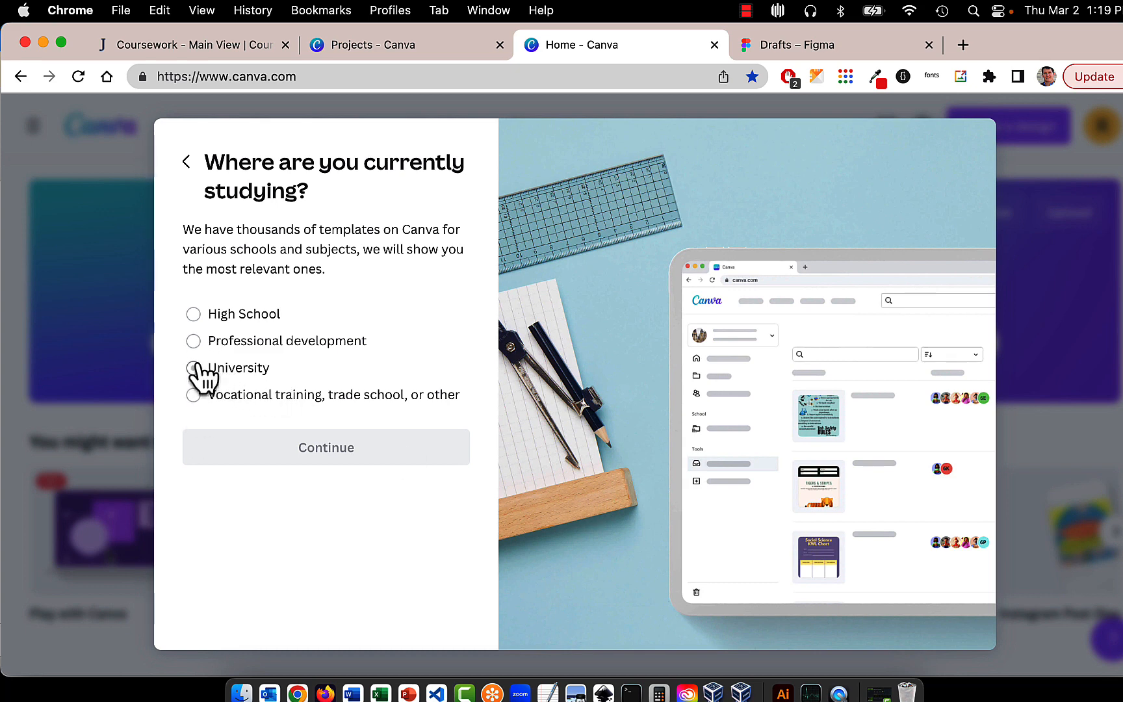
click(197, 341)
click(328, 448)
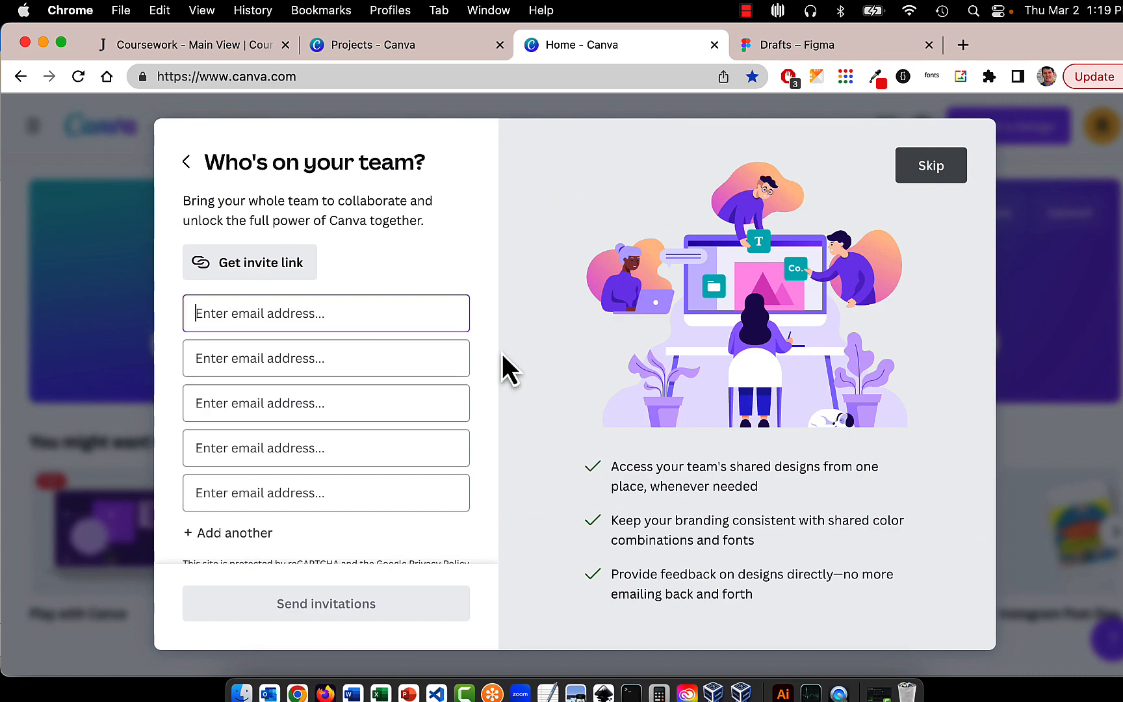
click(931, 168)
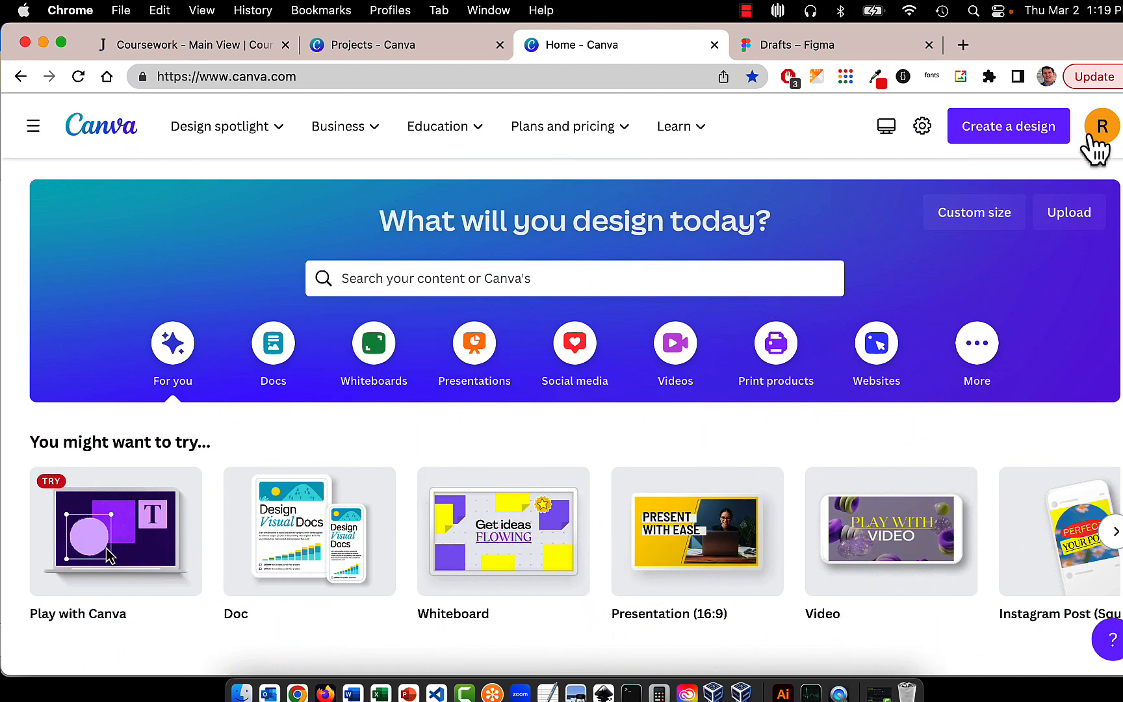
- Replace the account's personal name with a short username in Account settings, save, and open Login & security
click(1099, 130)
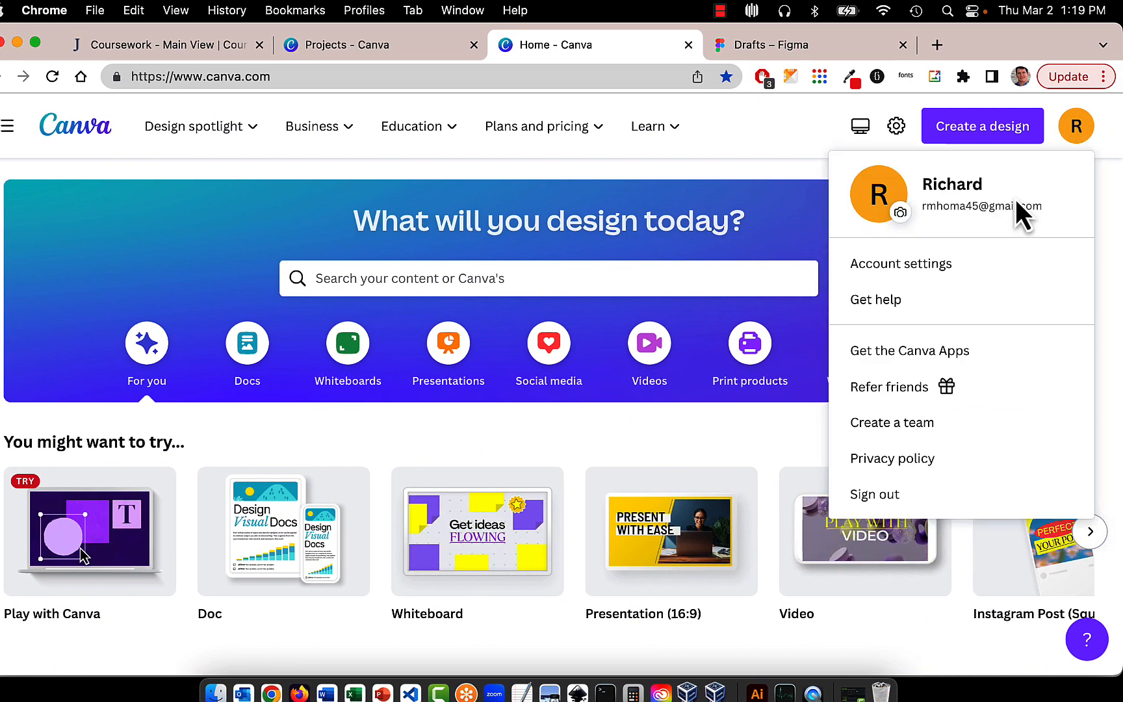
click(935, 267)
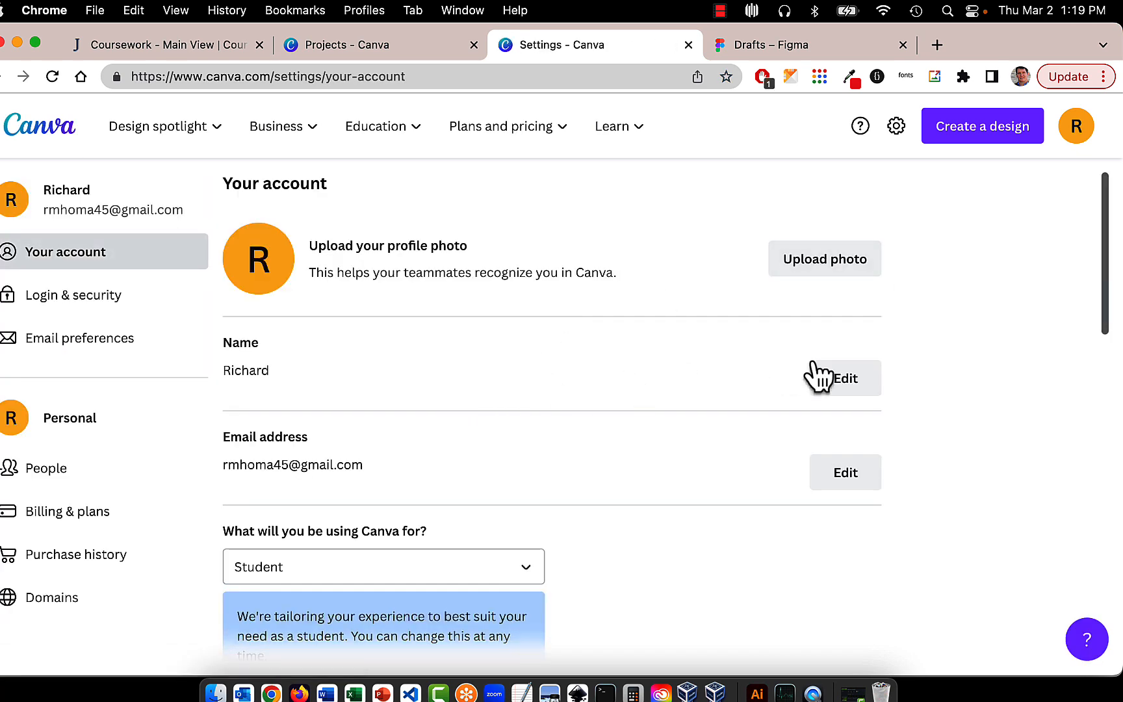
click(850, 388)
drag(321, 369, 187, 367)
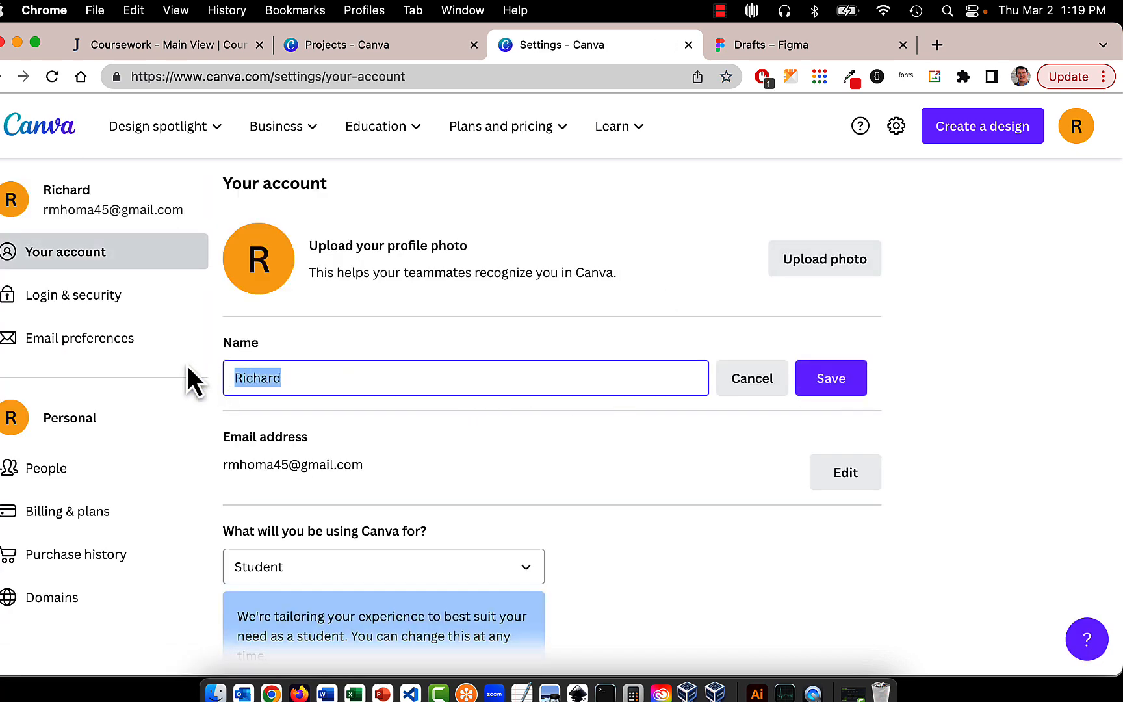
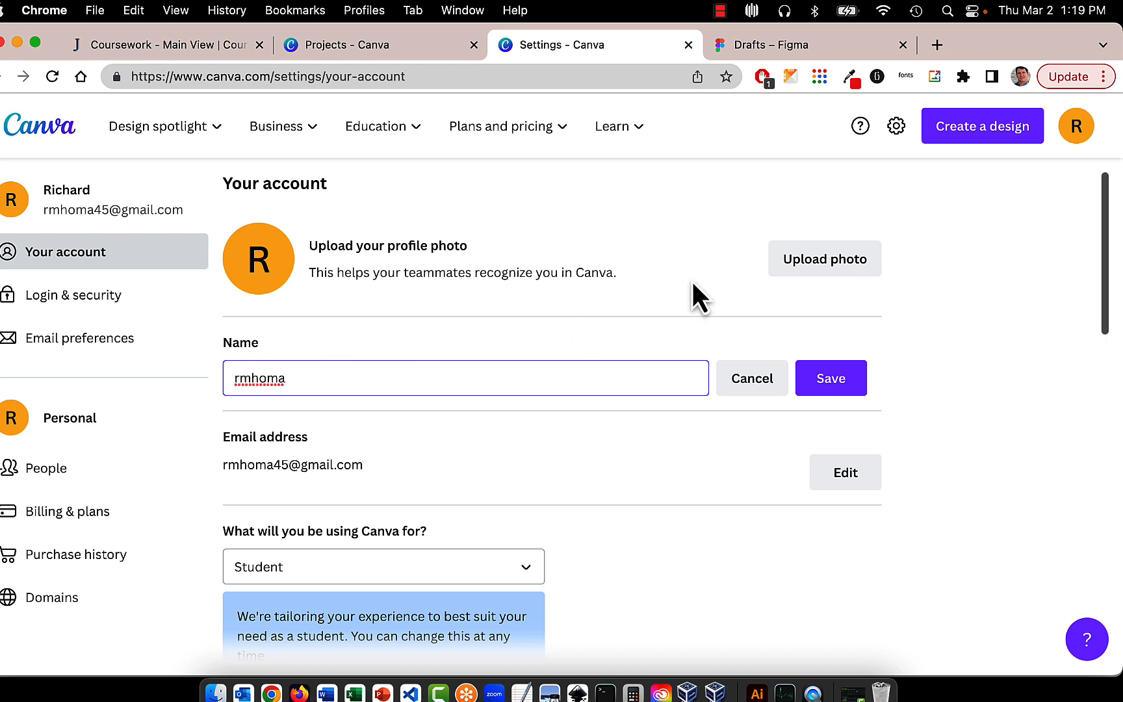
scroll(594, 356, down, 1)
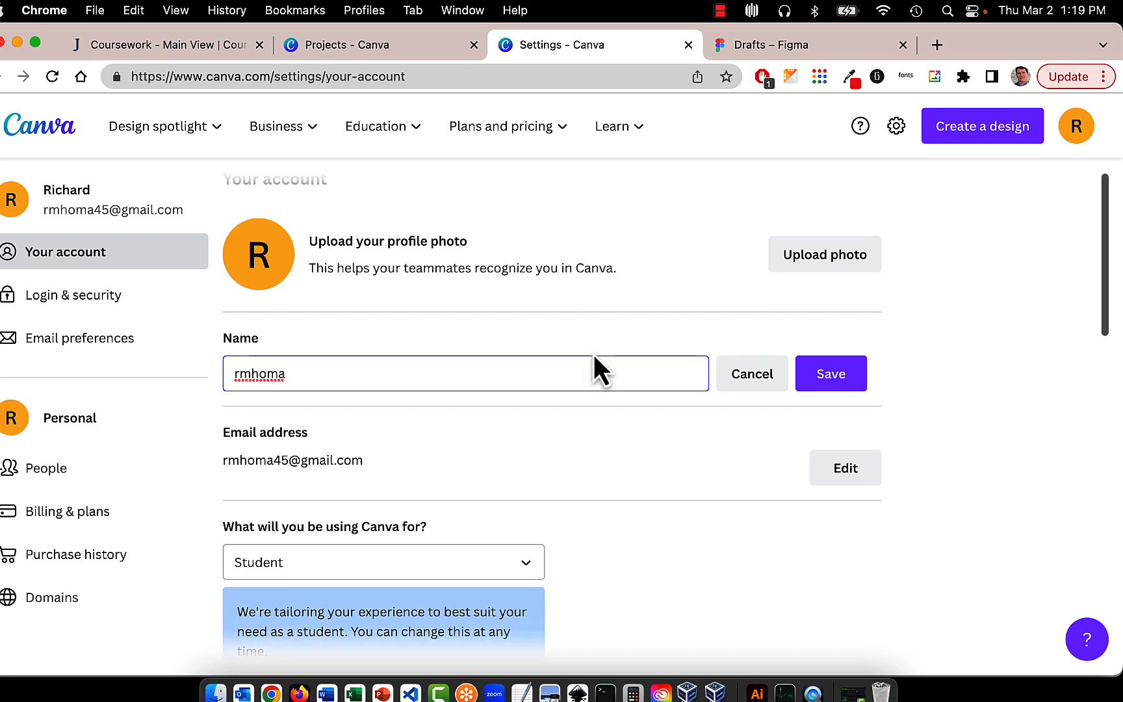
scroll(601, 351, down, 5)
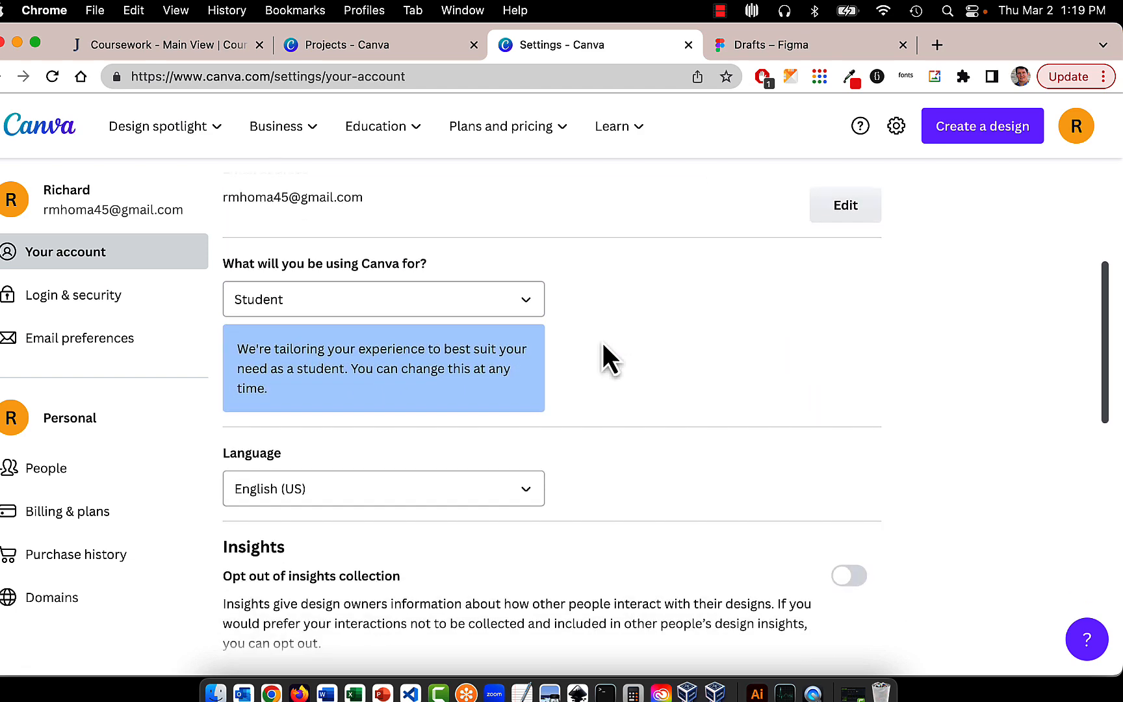
scroll(602, 345, up, 6)
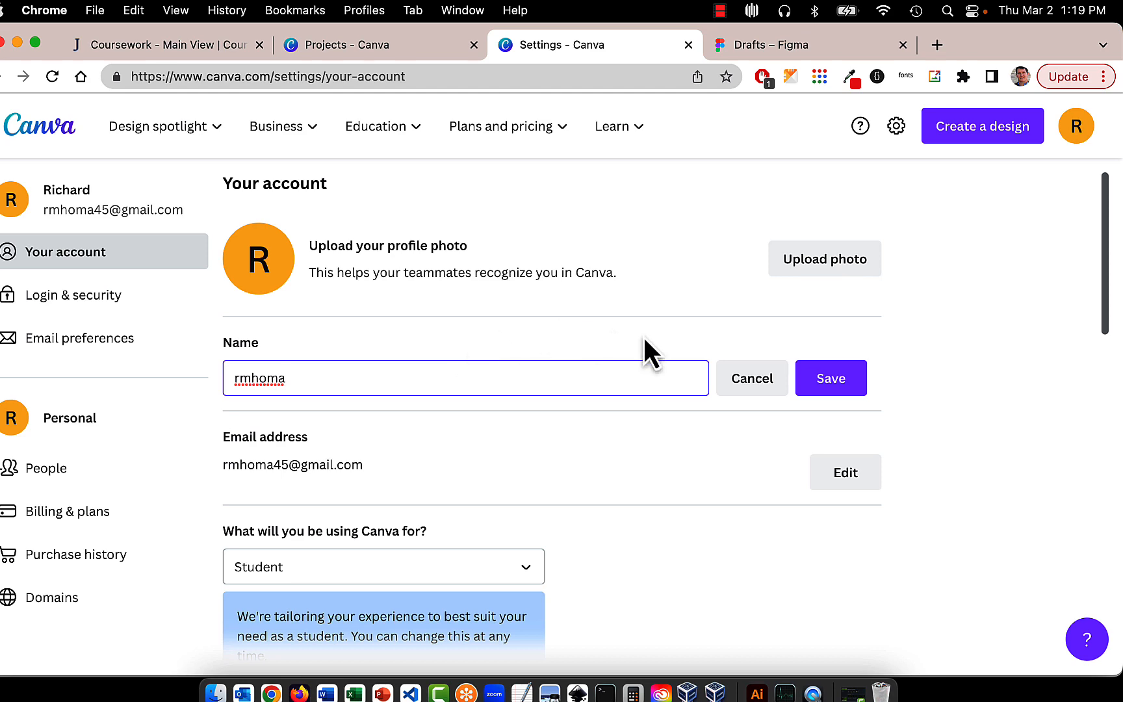
click(831, 380)
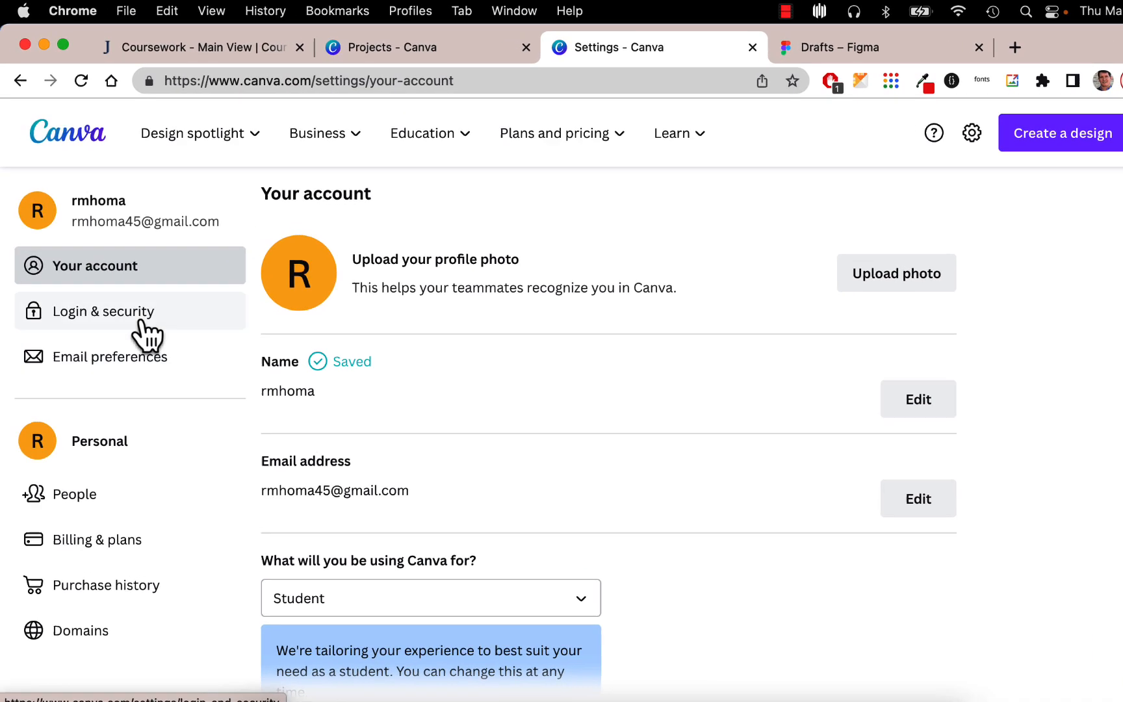
click(130, 322)
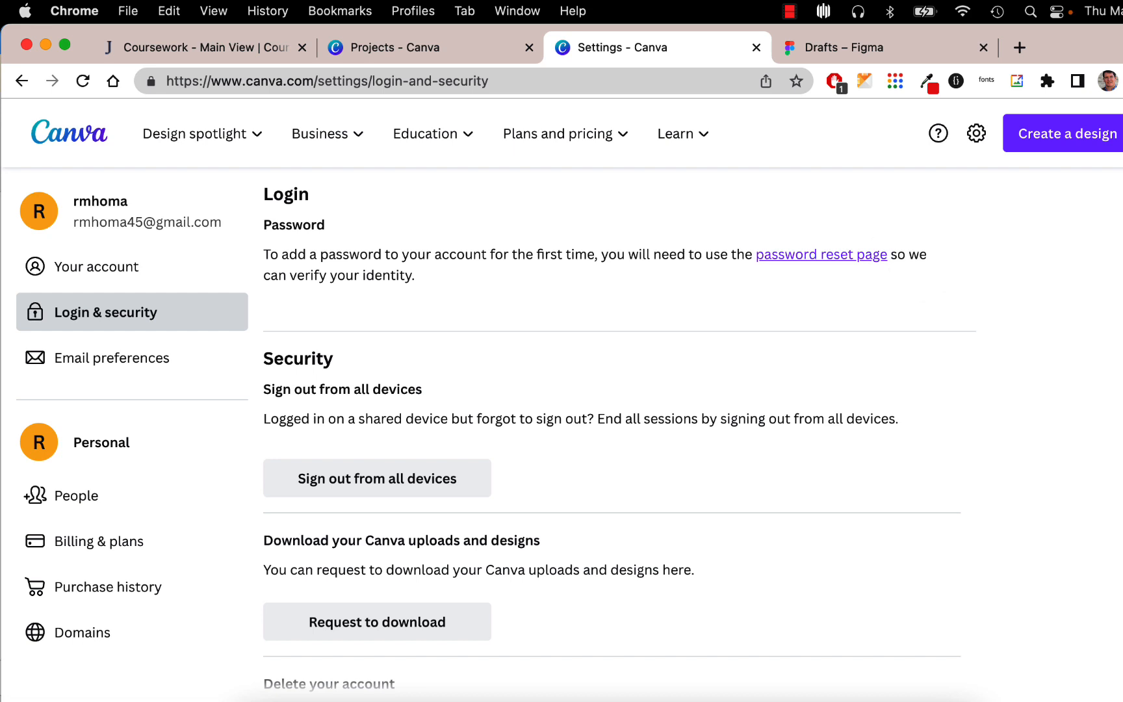
click(73, 138)
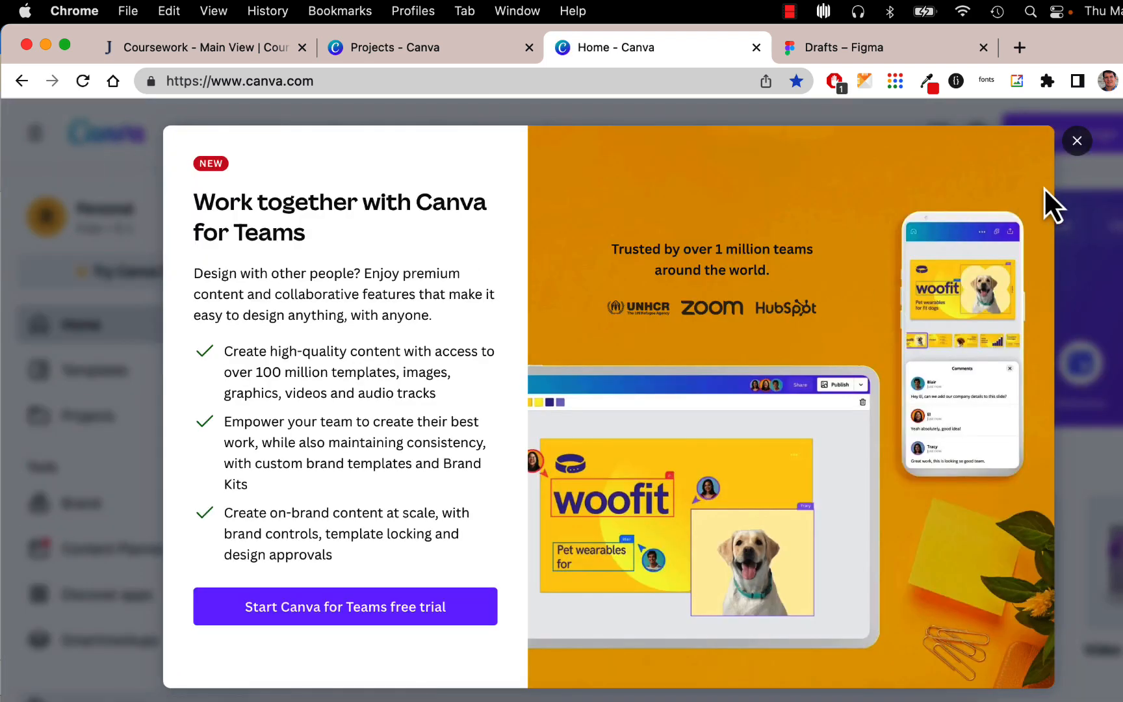
click(1077, 141)
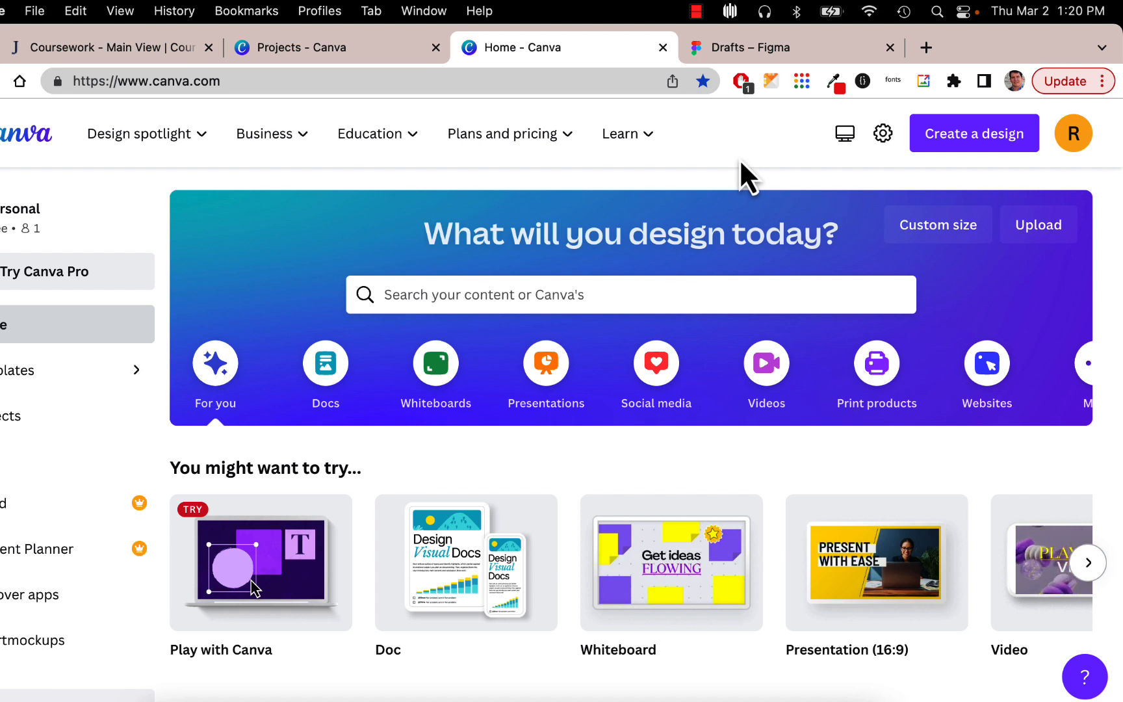
click(1079, 159)
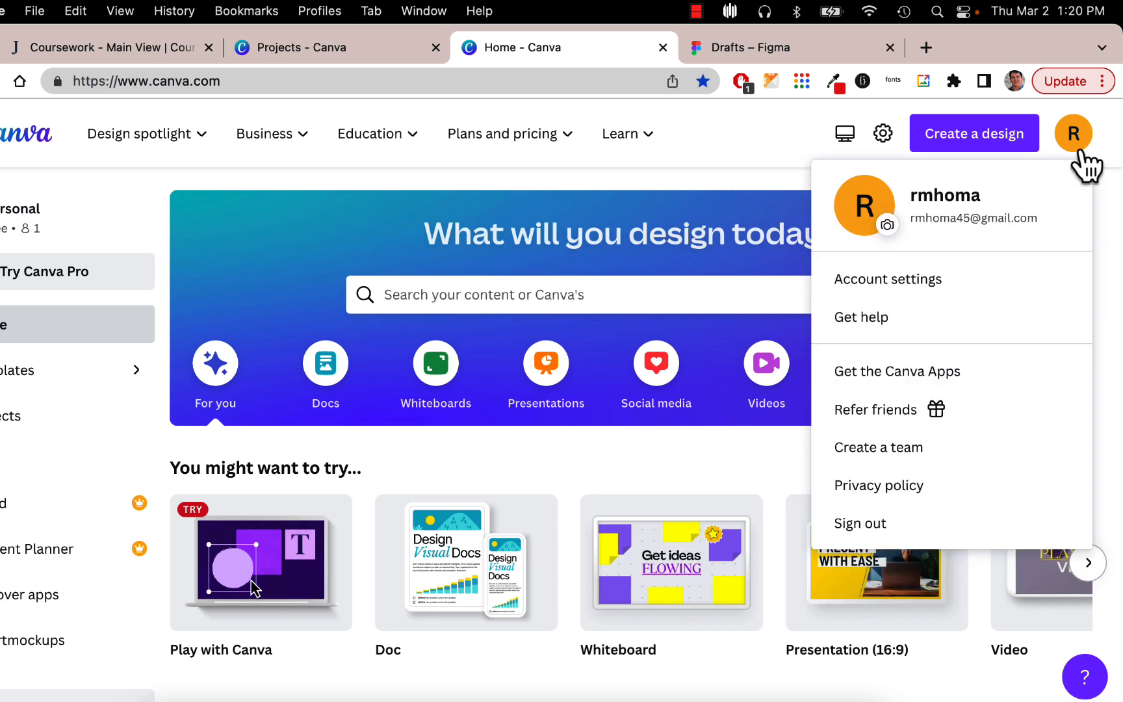
click(923, 281)
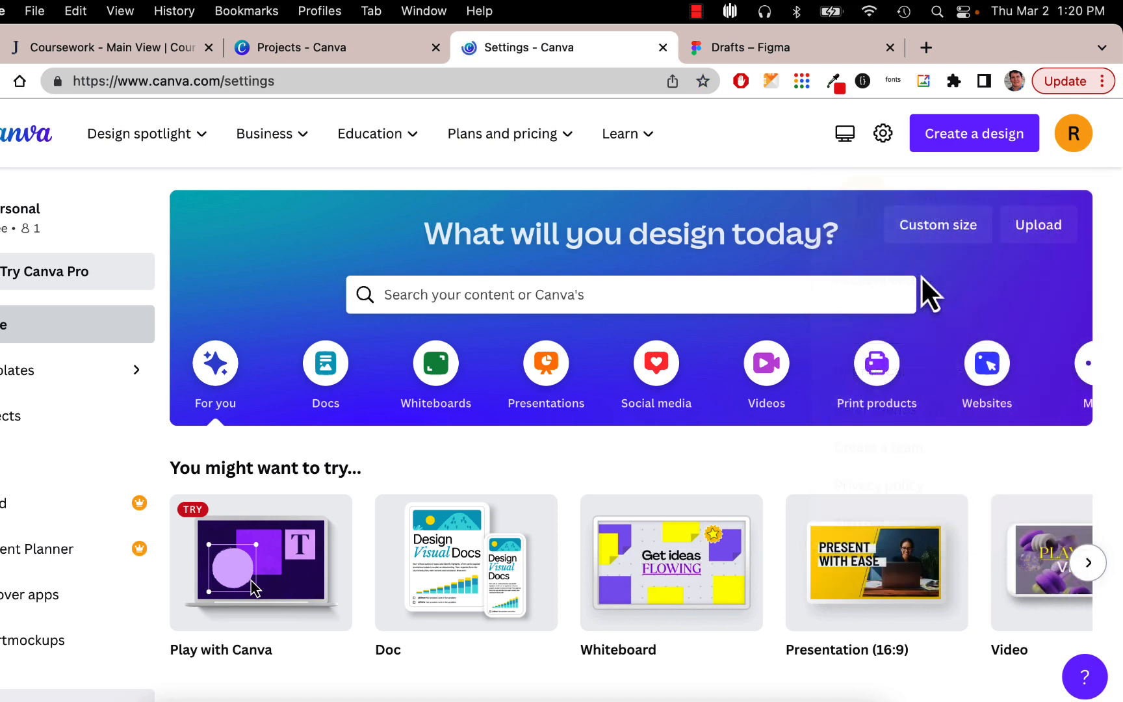
click(156, 311)
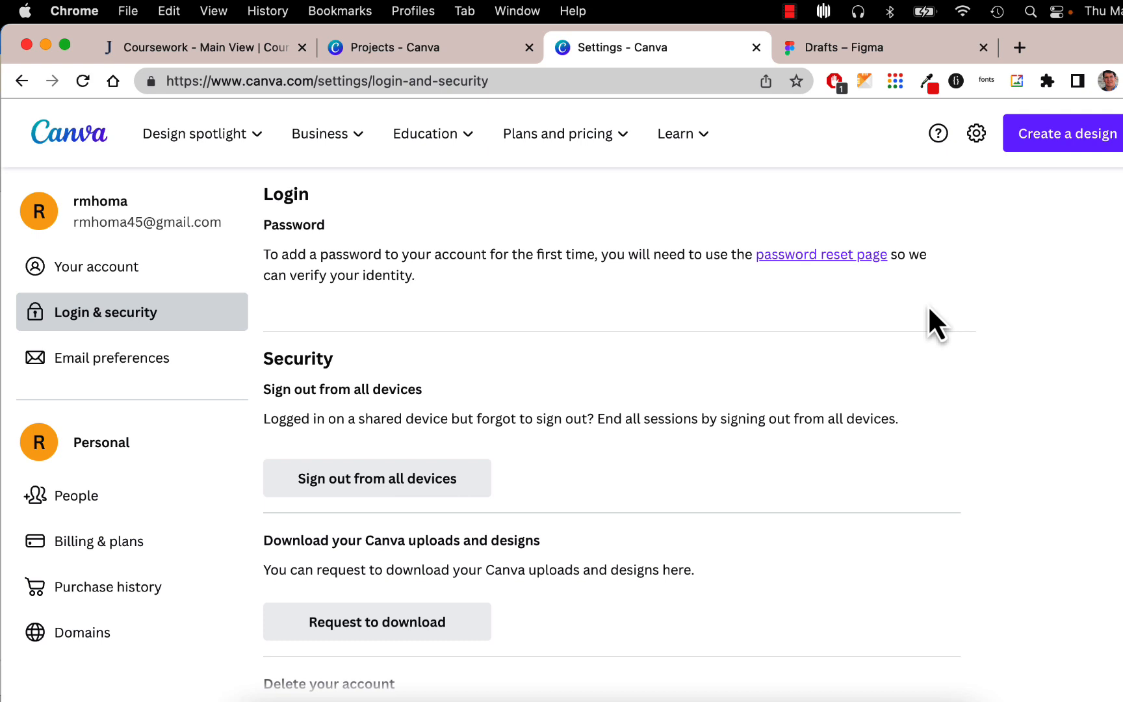
- Go back to the Canva home page, briefly switching to the Figma tab and back
click(75, 138)
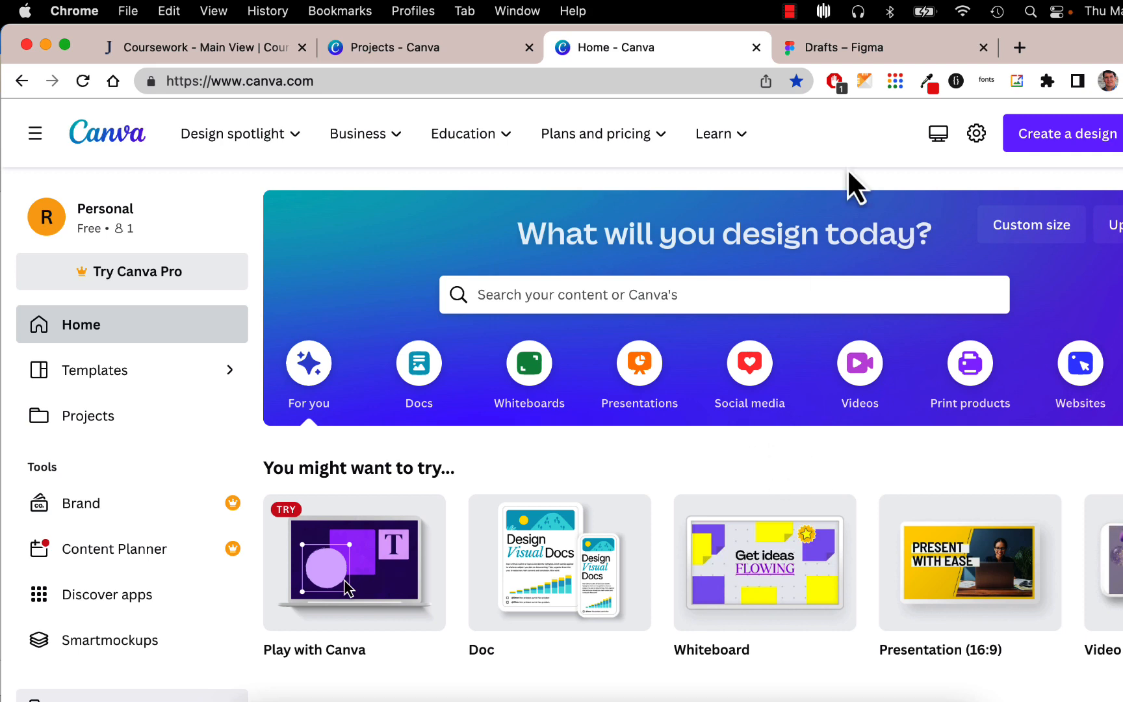
click(896, 45)
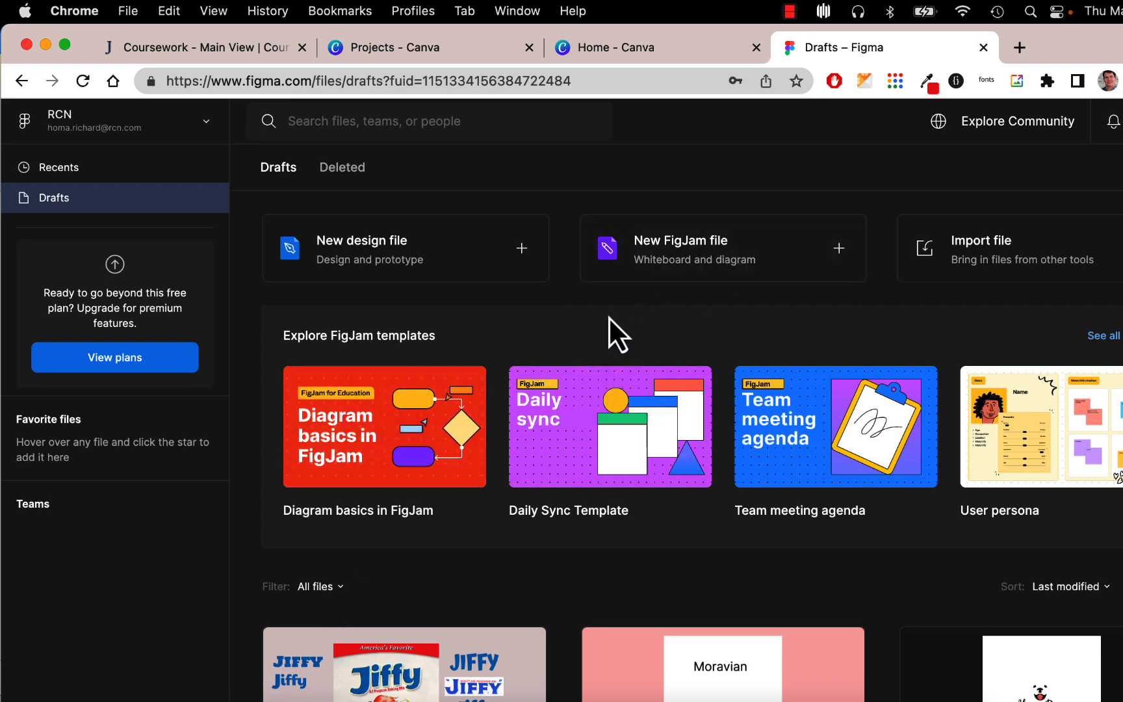
click(649, 50)
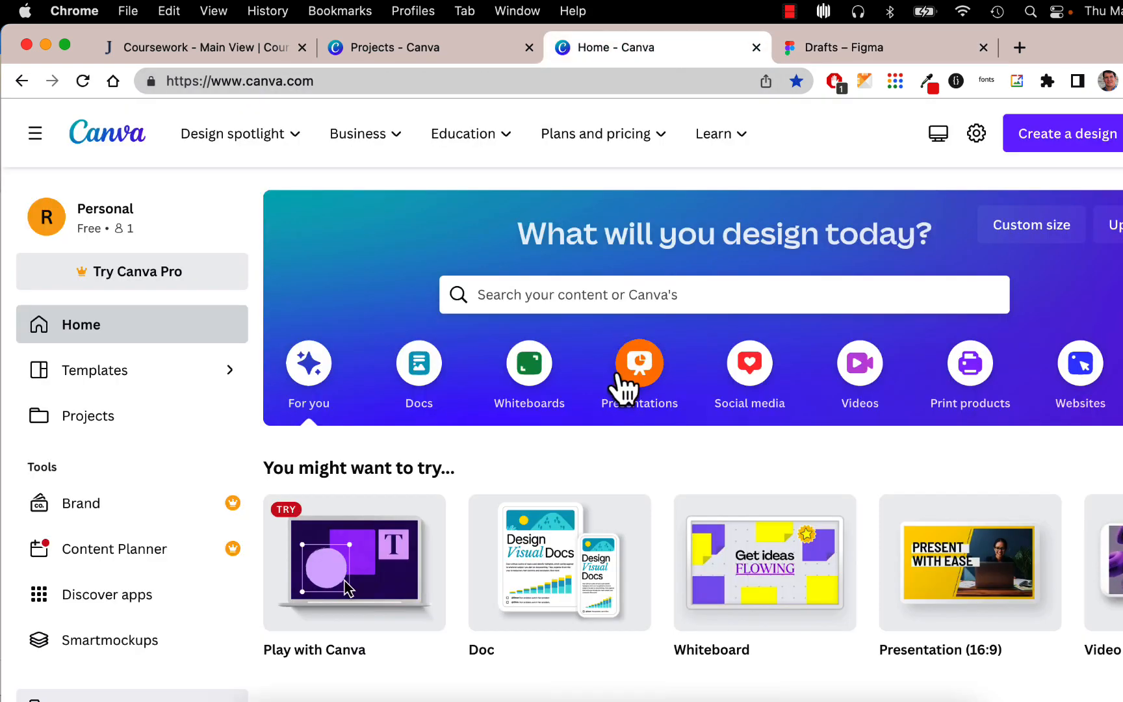